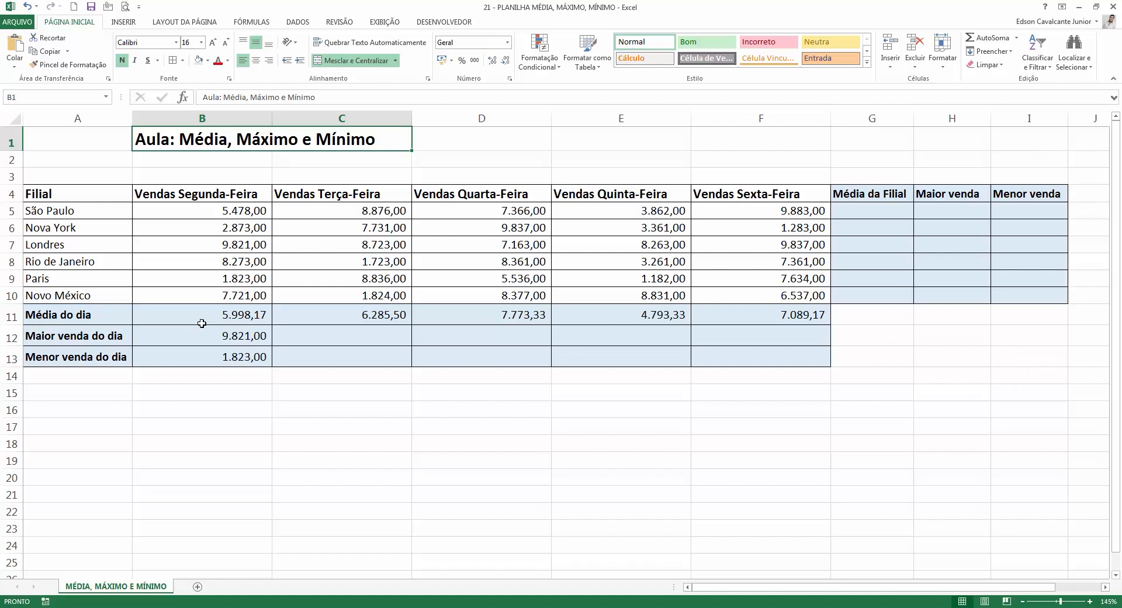
- Clear the contents of B11:F14, covering the daily average, highest and lowest sale rows
{"action": "left_click_drag", "start_coordinate": [202, 321], "coordinate": [724, 367]}
{"action": "key", "text": "Delete"}
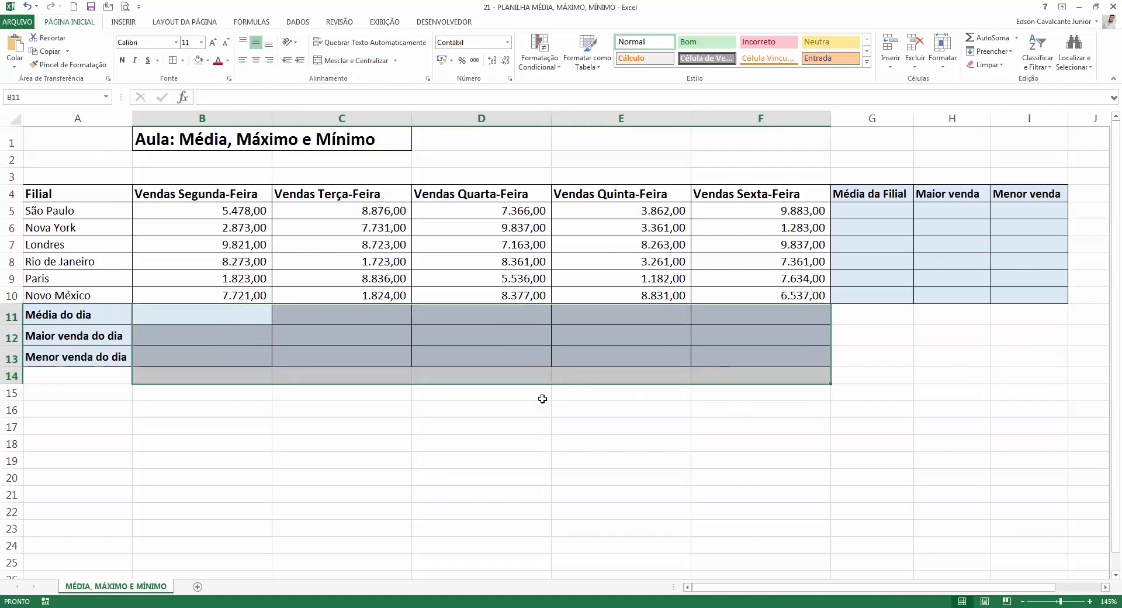
- Examine São Paulo's sales figures for each weekday and the branch values listed in the Monday column
{"action": "left_click", "coordinate": [97, 216]}
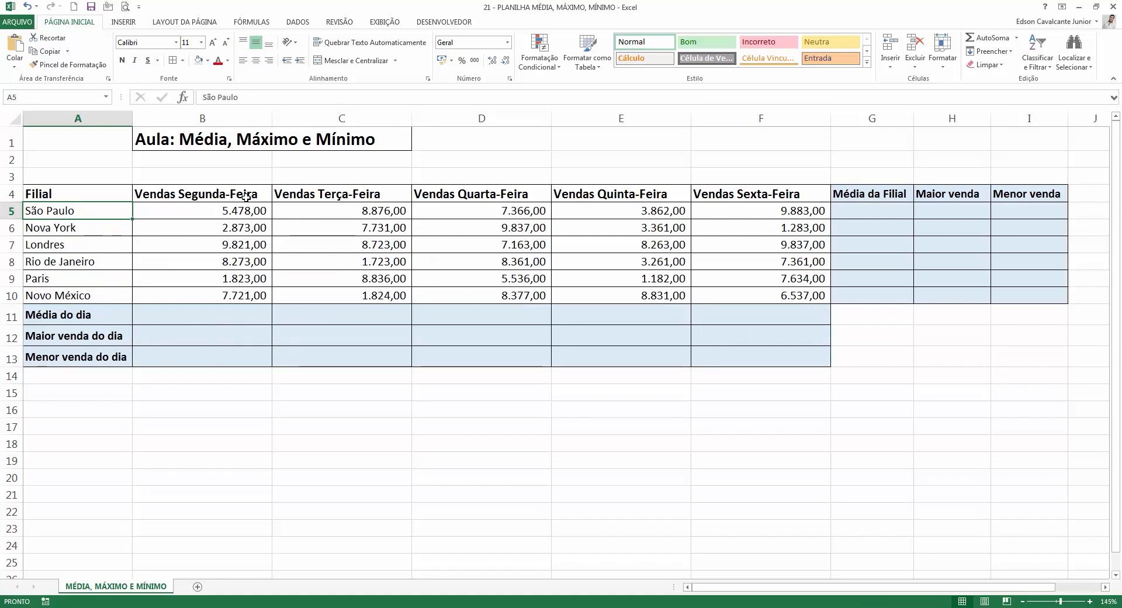
{"action": "left_click", "coordinate": [264, 212]}
{"action": "left_click", "coordinate": [369, 210]}
{"action": "left_click", "coordinate": [508, 210]}
{"action": "left_click", "coordinate": [646, 211]}
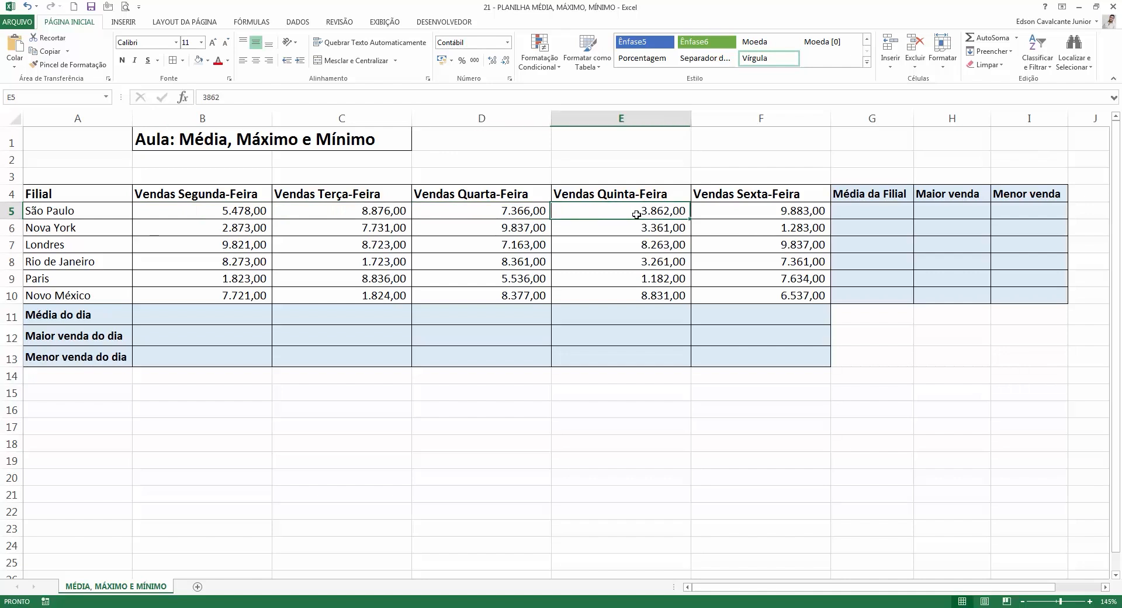
{"action": "left_click", "coordinate": [744, 214]}
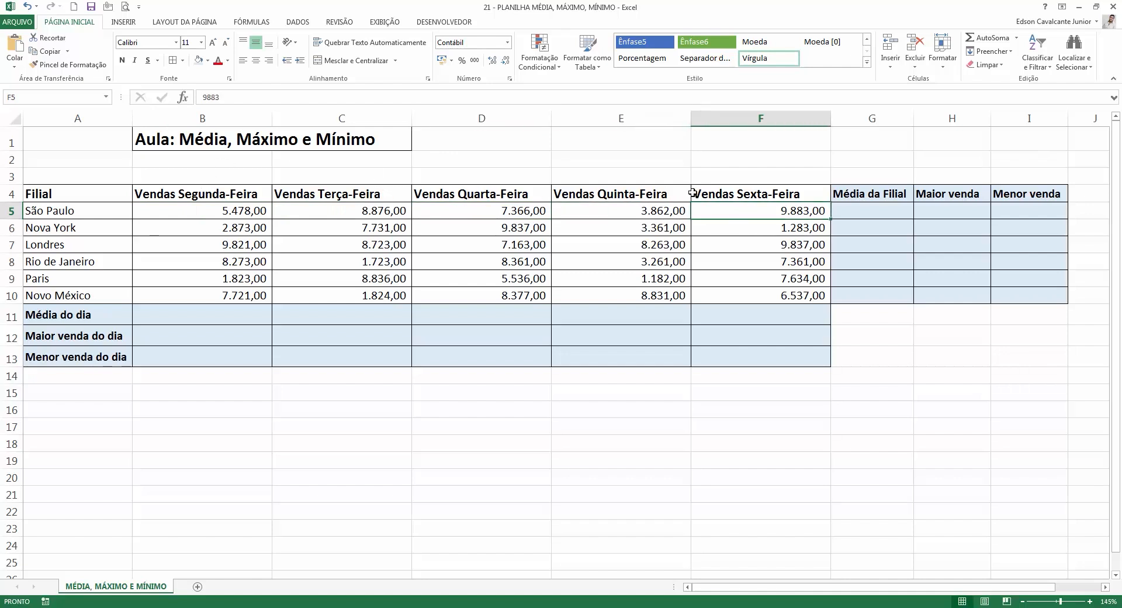
{"action": "left_click_drag", "start_coordinate": [220, 213], "coordinate": [234, 279]}
{"action": "left_click", "coordinate": [368, 212]}
{"action": "left_click", "coordinate": [506, 211]}
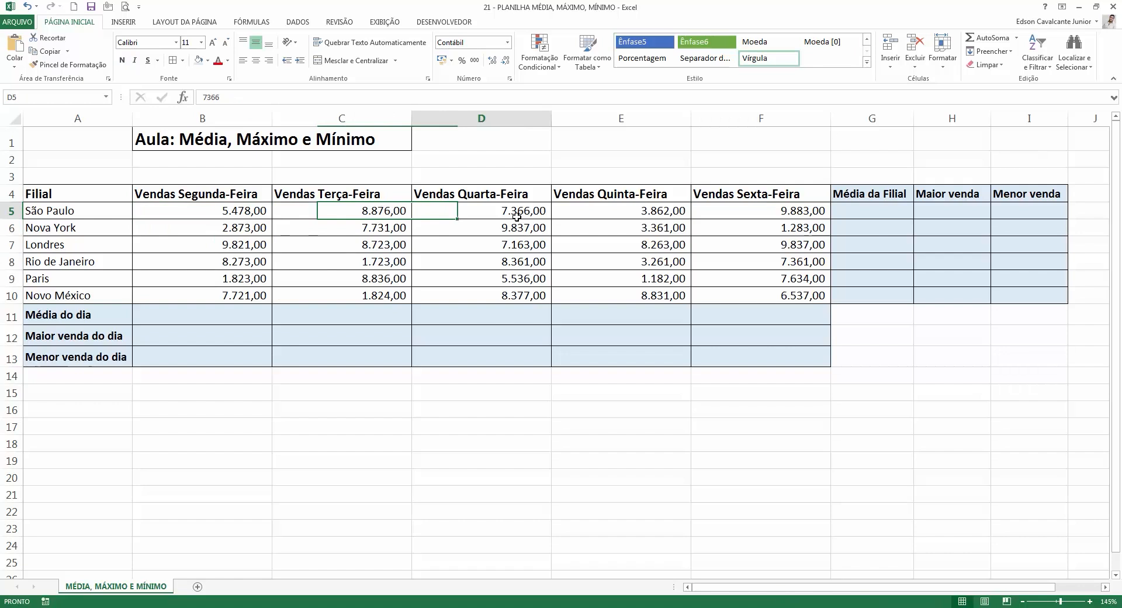
{"action": "left_click", "coordinate": [751, 214]}
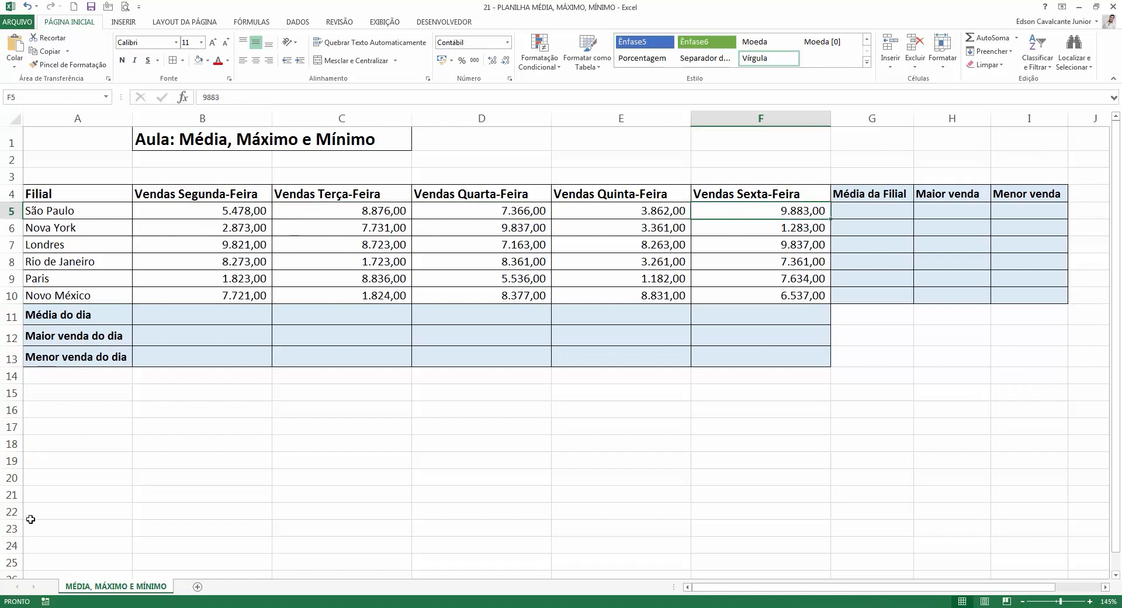
- Start a MÉDIA formula in B11 for the Monday sales average
{"action": "left_click", "coordinate": [197, 316]}
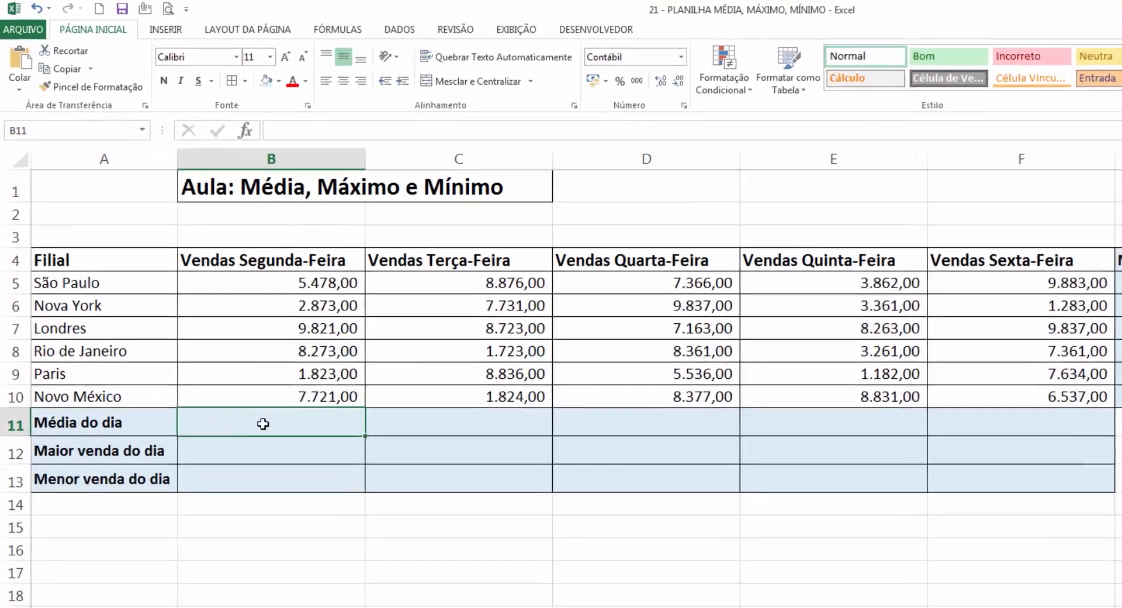
{"action": "type", "text": "="}
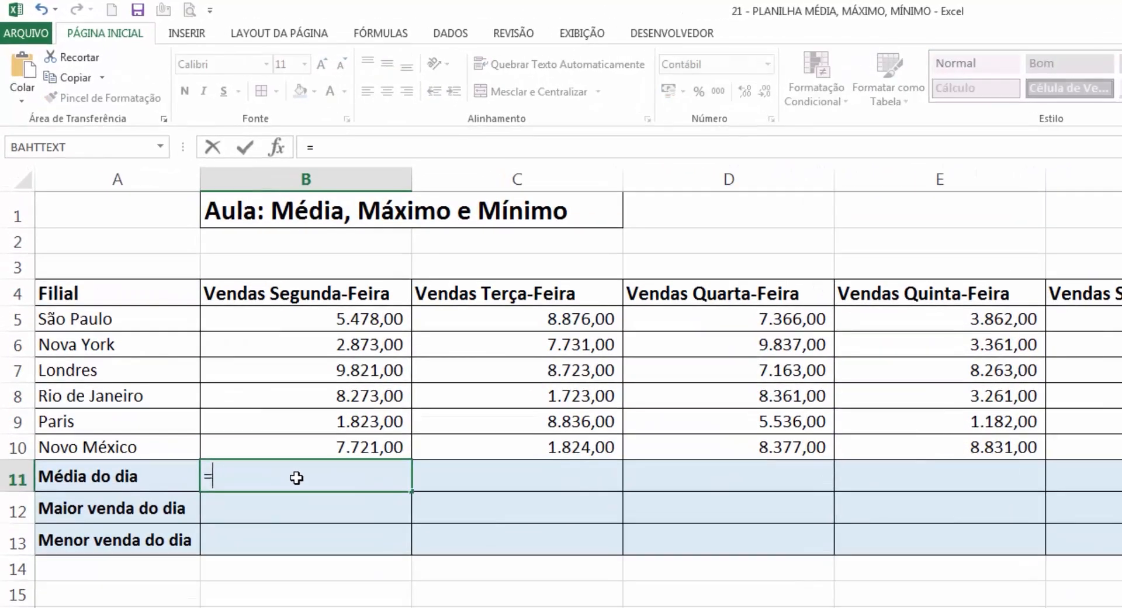
{"action": "type", "text": "média"}
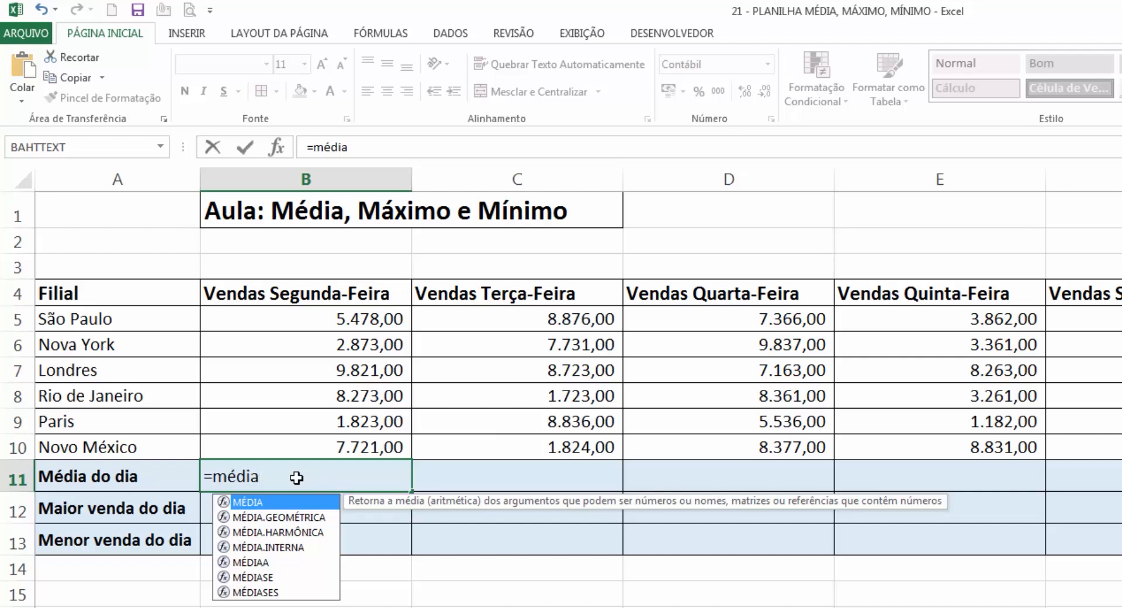
- Try the unaccented spelling "medi" in the B11 formula and restore the function name "média"
{"action": "key", "text": "BackSpace"}
{"action": "key", "text": "BackSpace"}
{"action": "key", "text": "BackSpace"}
{"action": "key", "text": "BackSpace"}
{"action": "type", "text": "edi"}
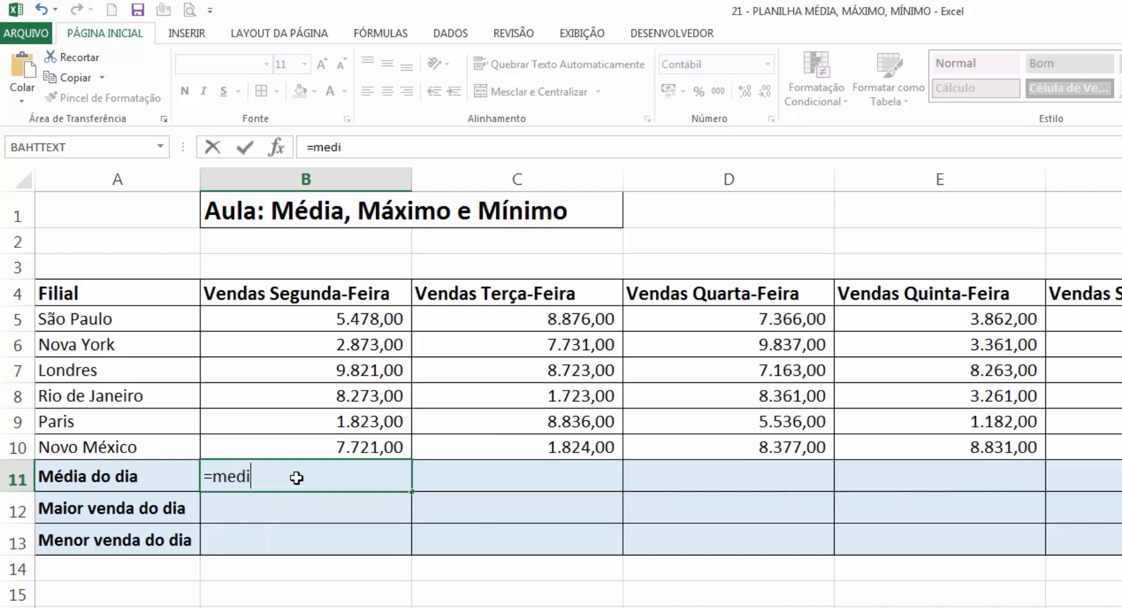
{"action": "key", "text": "BackSpace"}
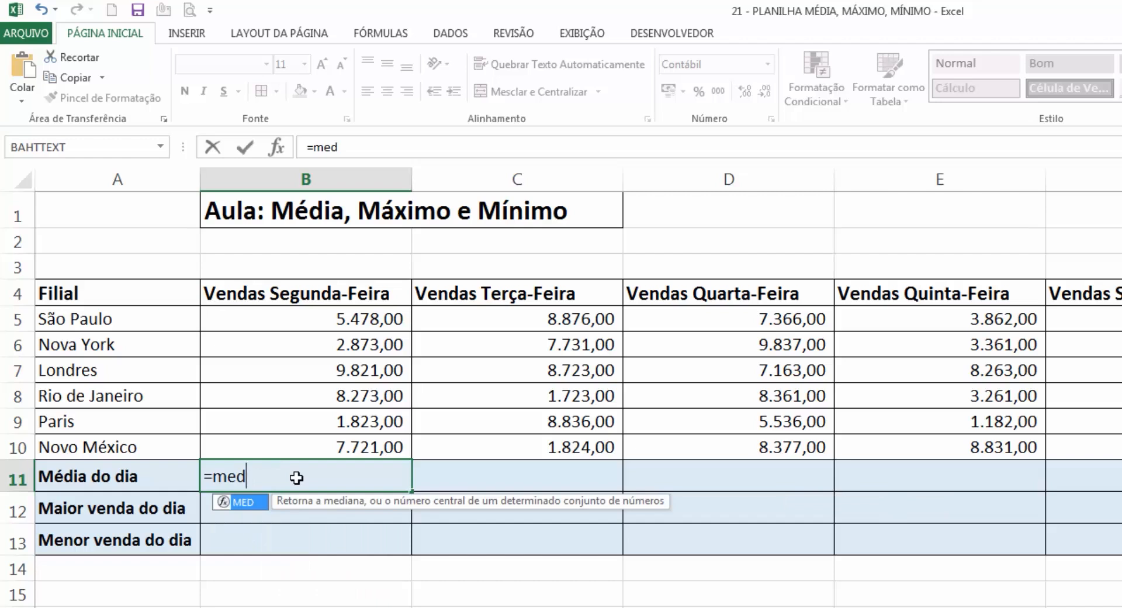
{"action": "key", "text": "BackSpace"}
{"action": "key", "text": "BackSpace"}
{"action": "key", "text": "BackSpace"}
{"action": "type", "text": "média"}
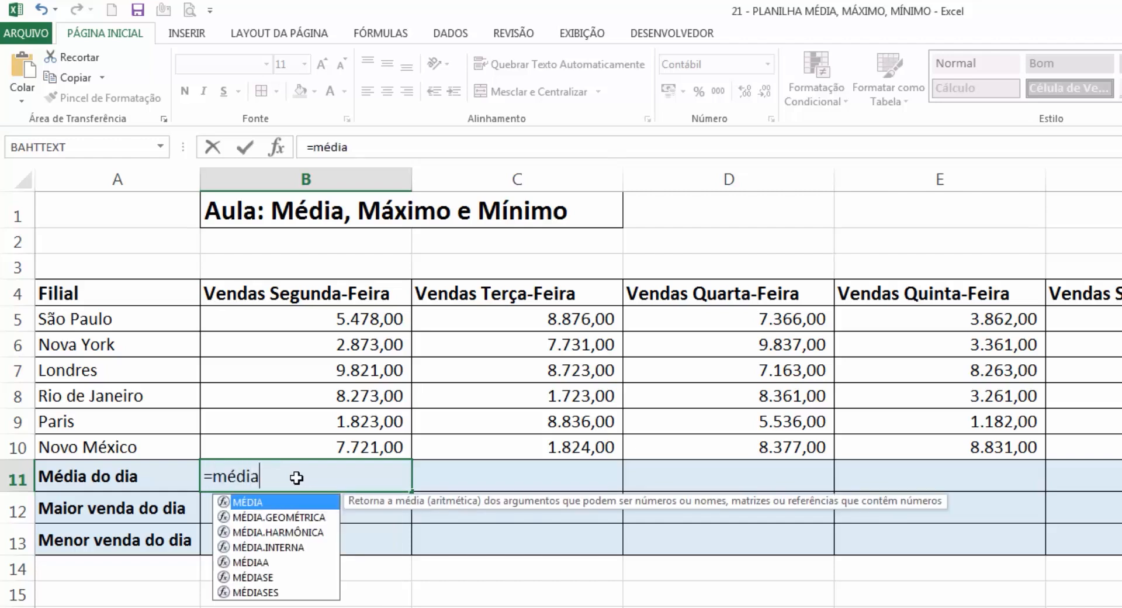
- Complete the MÉDIA formula in B11 with the Monday sales range B5:B10
{"action": "type", "text": "("}
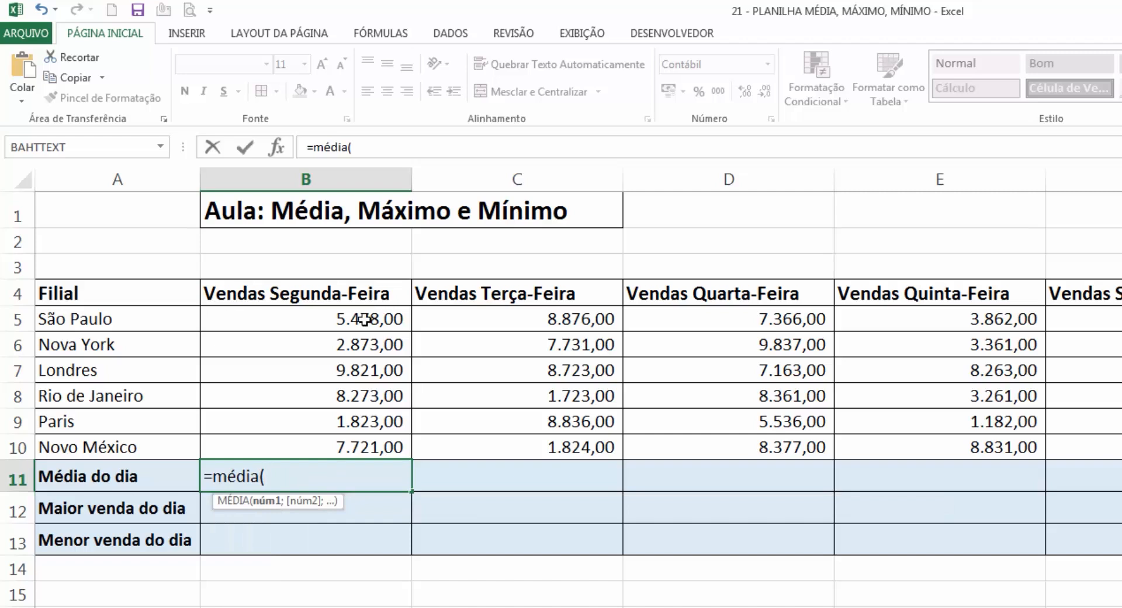
{"action": "left_click_drag", "start_coordinate": [365, 319], "coordinate": [364, 447]}
{"action": "type", "text": ")"}
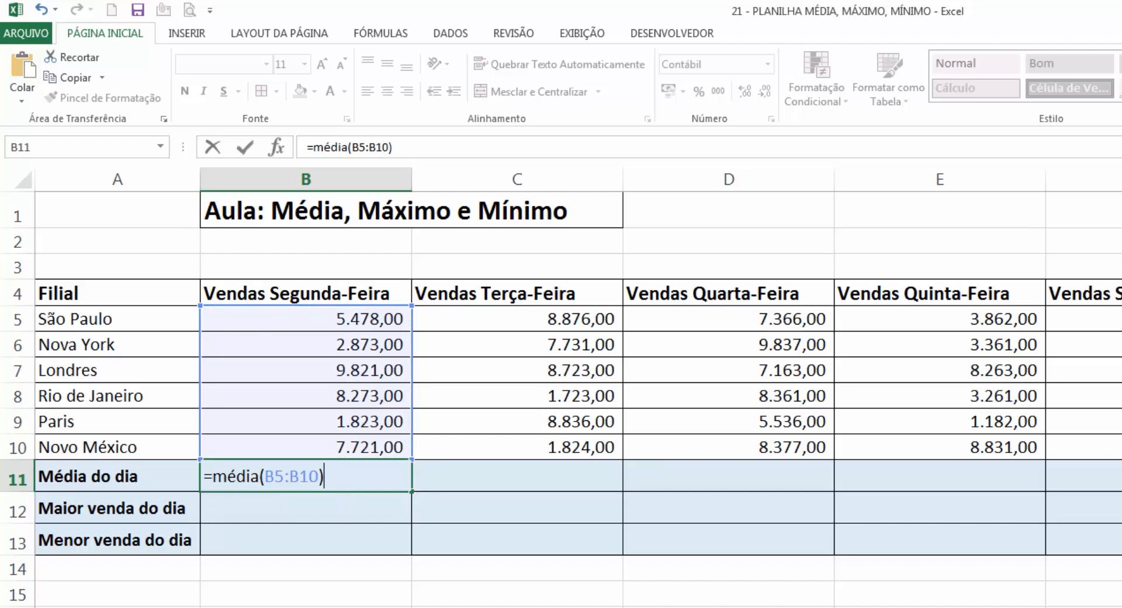
{"action": "key", "text": "Return"}
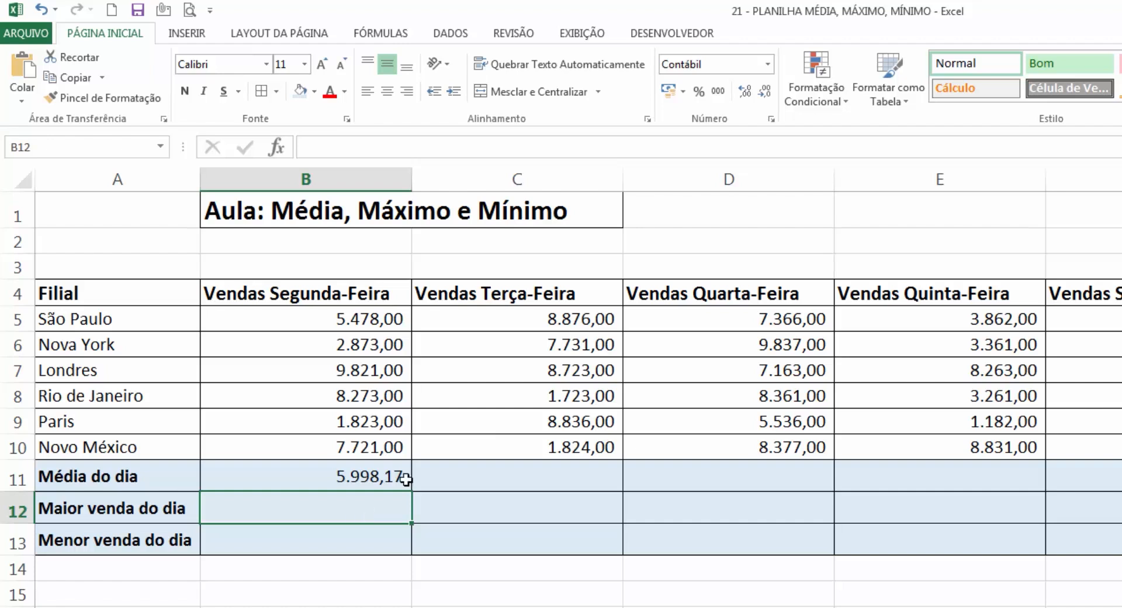
- Enter =MÉDIA(C5:C10) in C11 to calculate the Tuesday sales average
{"action": "left_click", "coordinate": [501, 478]}
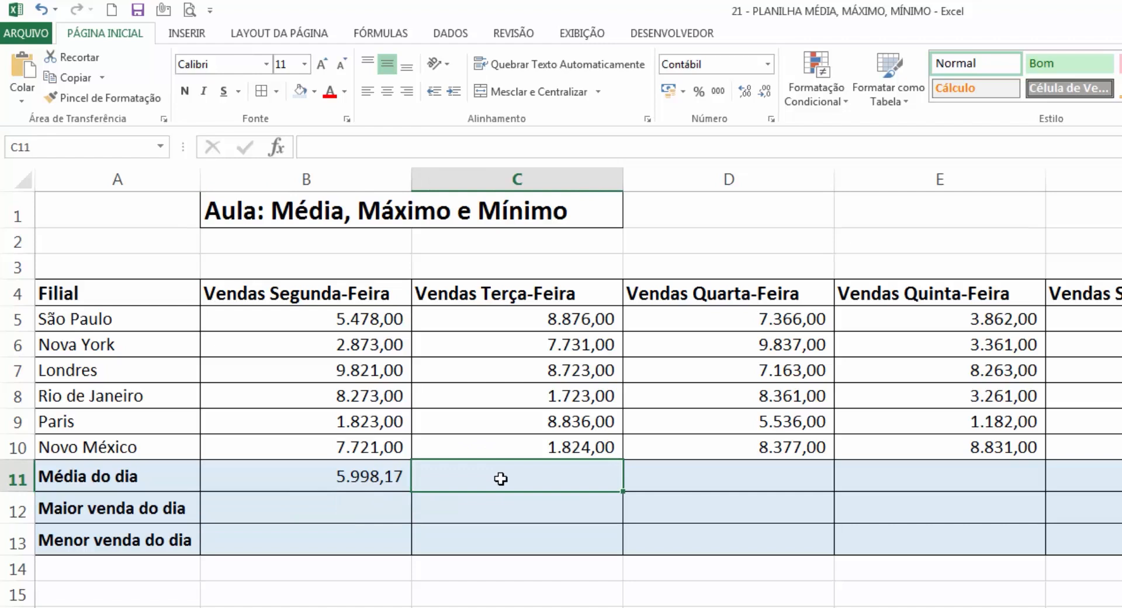
{"action": "type", "text": "=médi"}
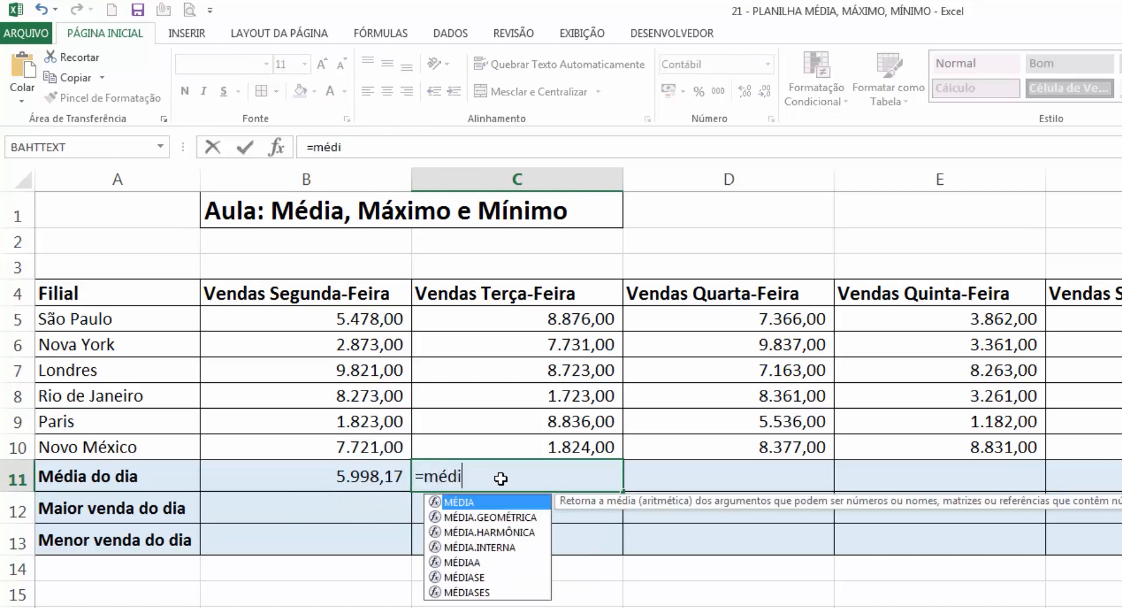
{"action": "type", "text": "a("}
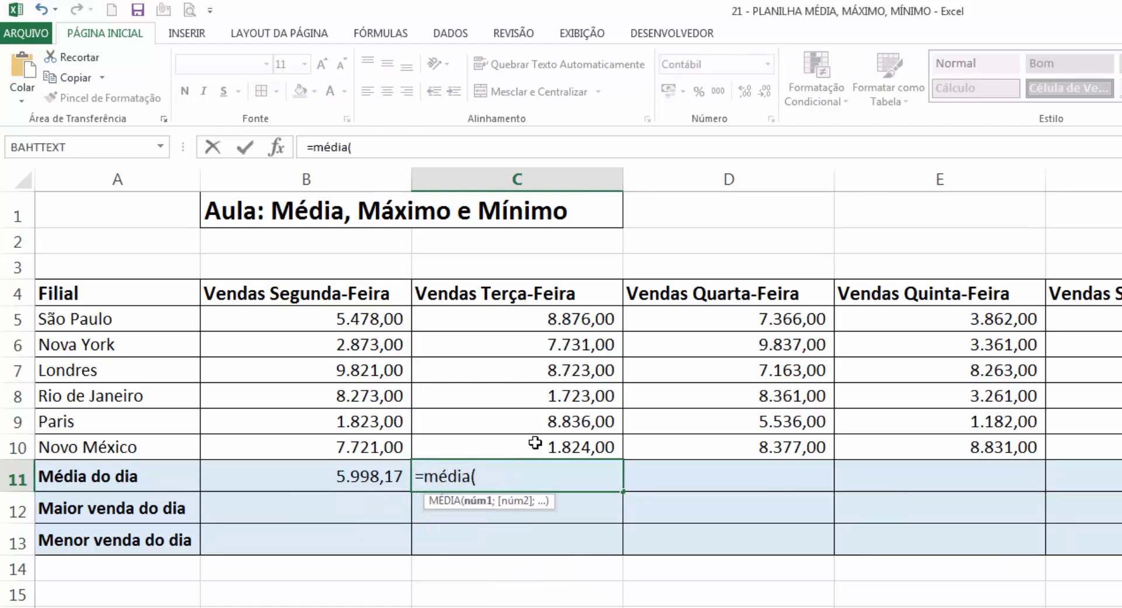
{"action": "left_click_drag", "start_coordinate": [535, 442], "coordinate": [551, 321]}
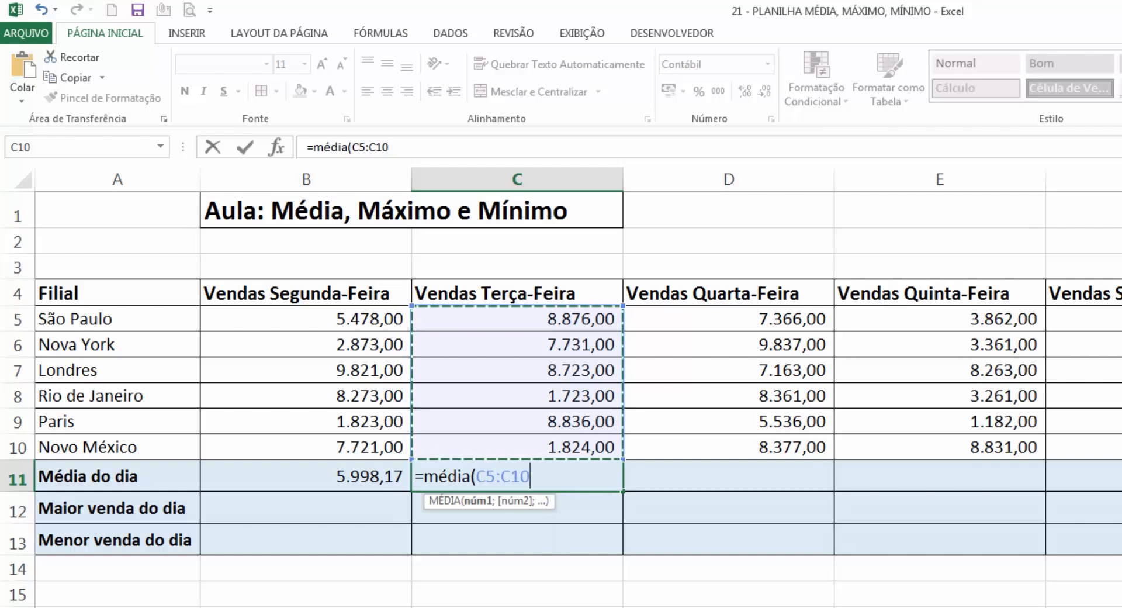
{"action": "key", "text": "Return"}
{"action": "key", "text": "Up"}
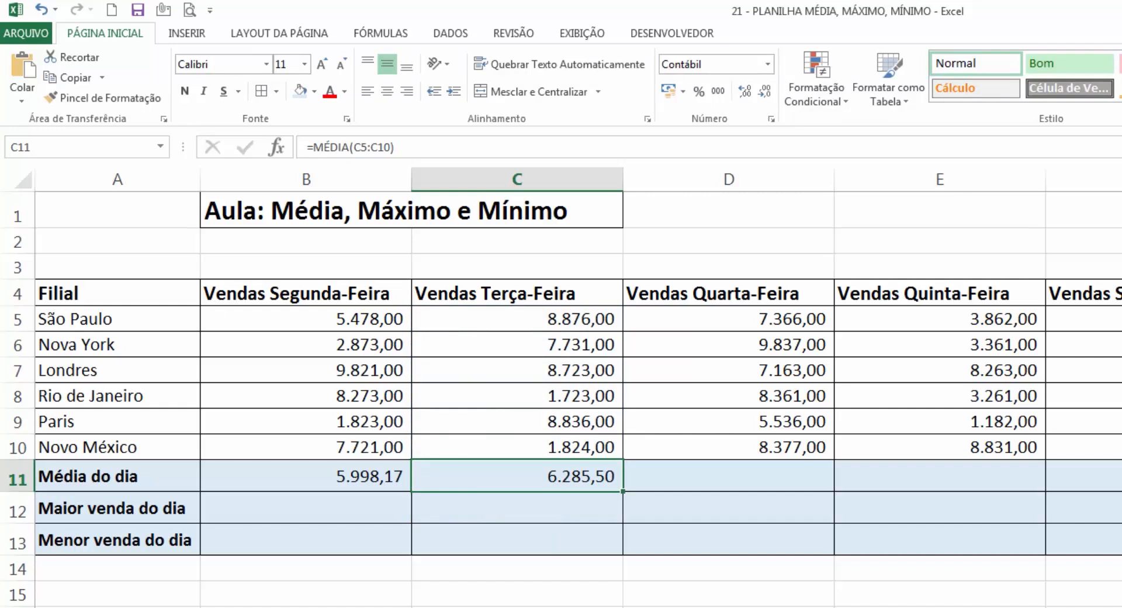
- Check the range used by the C11 average formula and fill it across through F11
{"action": "key", "text": "F2"}
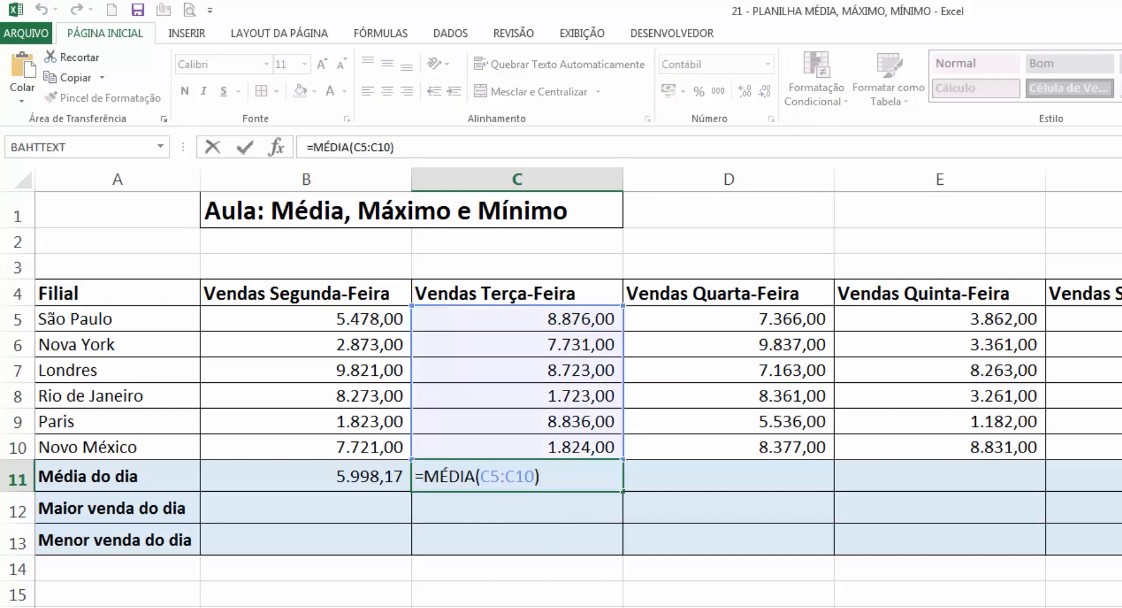
{"action": "key", "text": "Escape"}
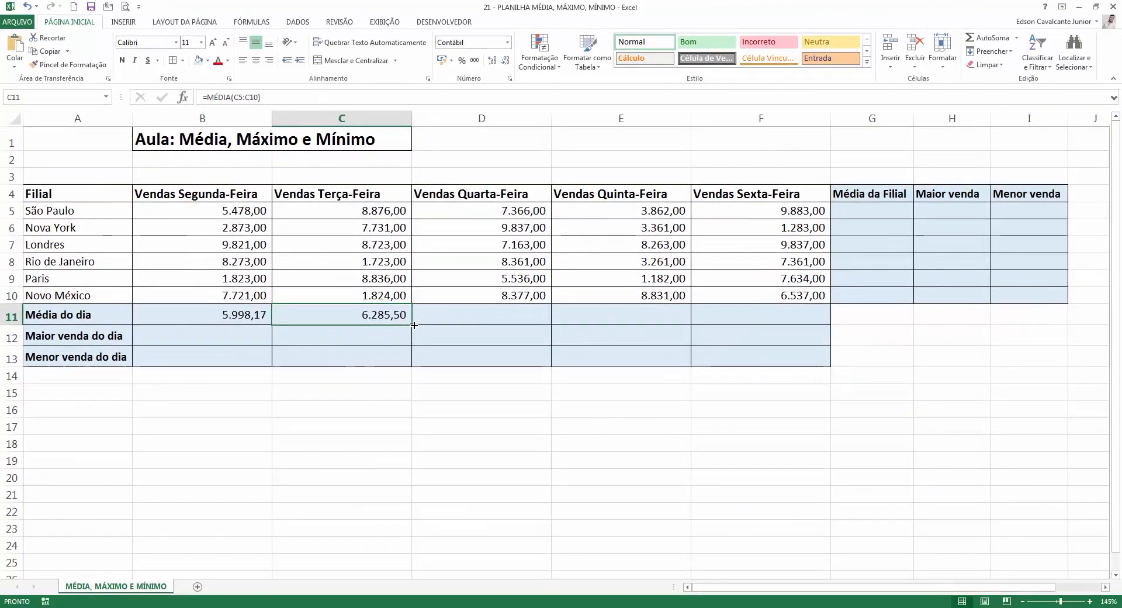
{"action": "left_click_drag", "start_coordinate": [414, 325], "coordinate": [784, 319]}
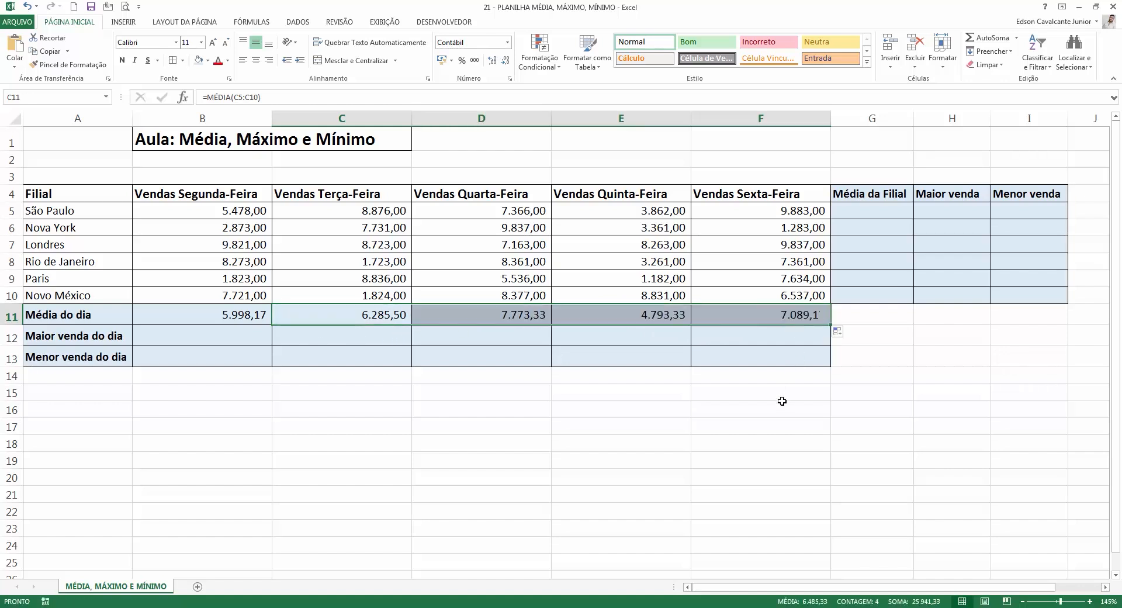
{"action": "left_click", "coordinate": [244, 313]}
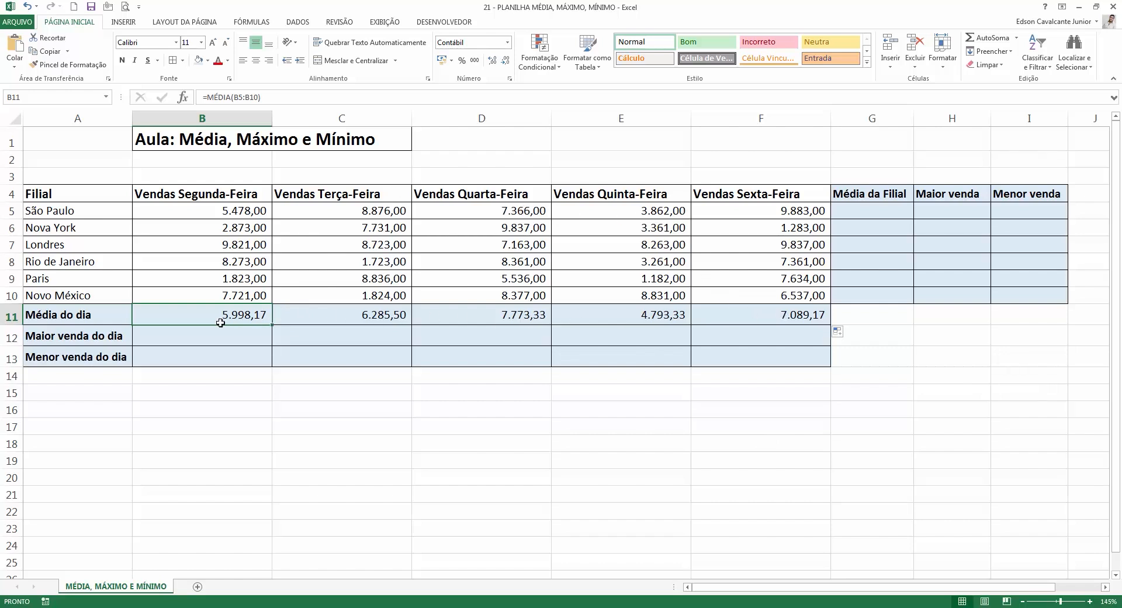
- Enter =MÁXIMO(B5:B10) in B12 to find Monday's highest sale, leaving the average row out of the range
{"action": "left_click", "coordinate": [203, 337]}
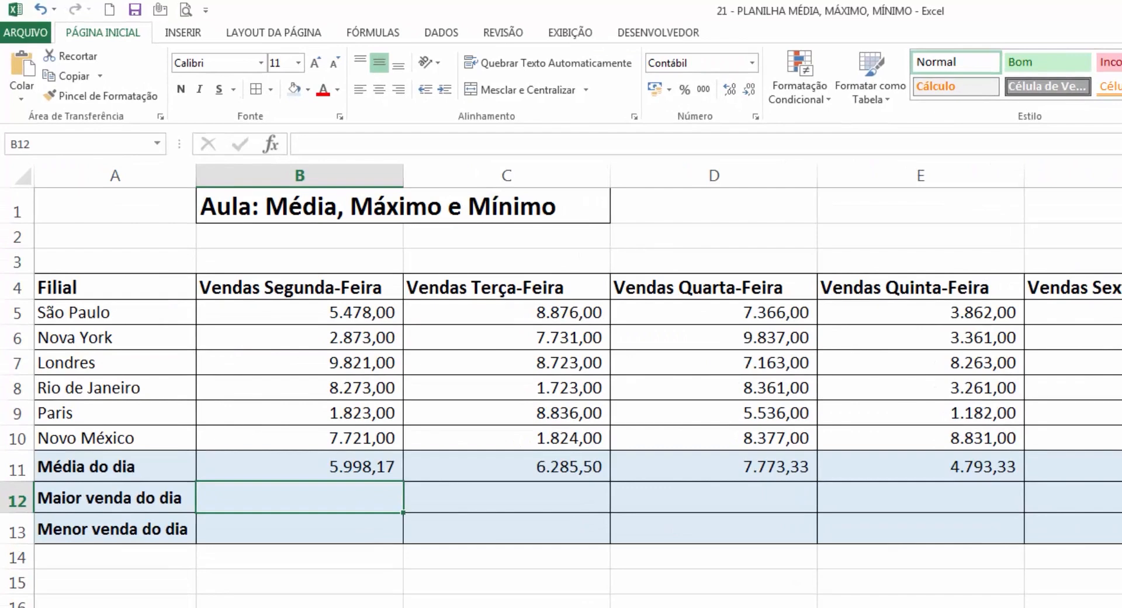
{"action": "type", "text": "=má"}
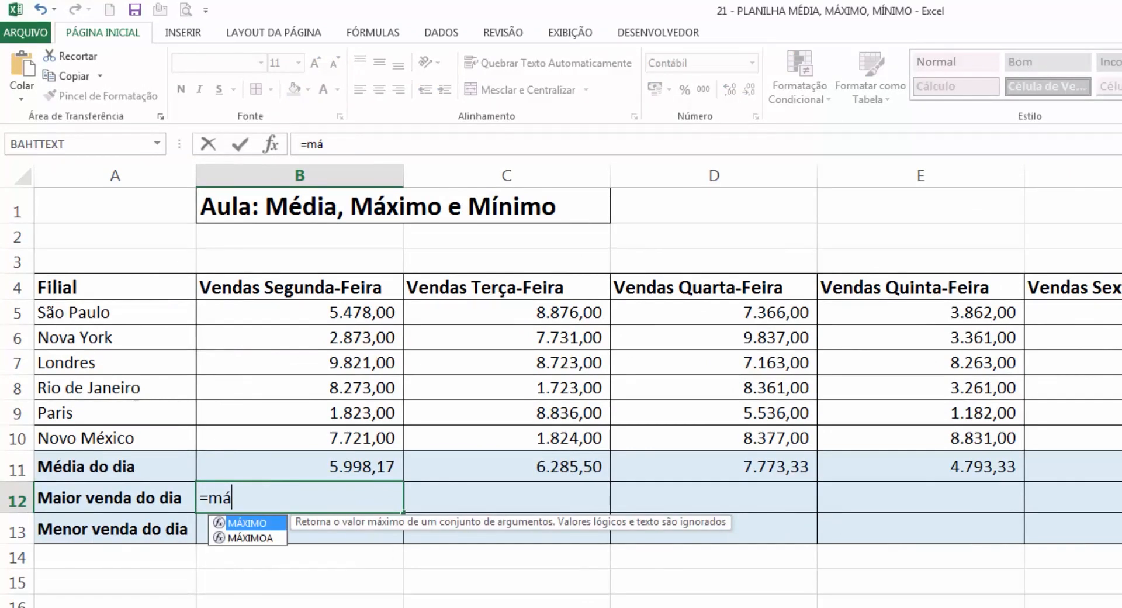
{"action": "key", "text": "Tab"}
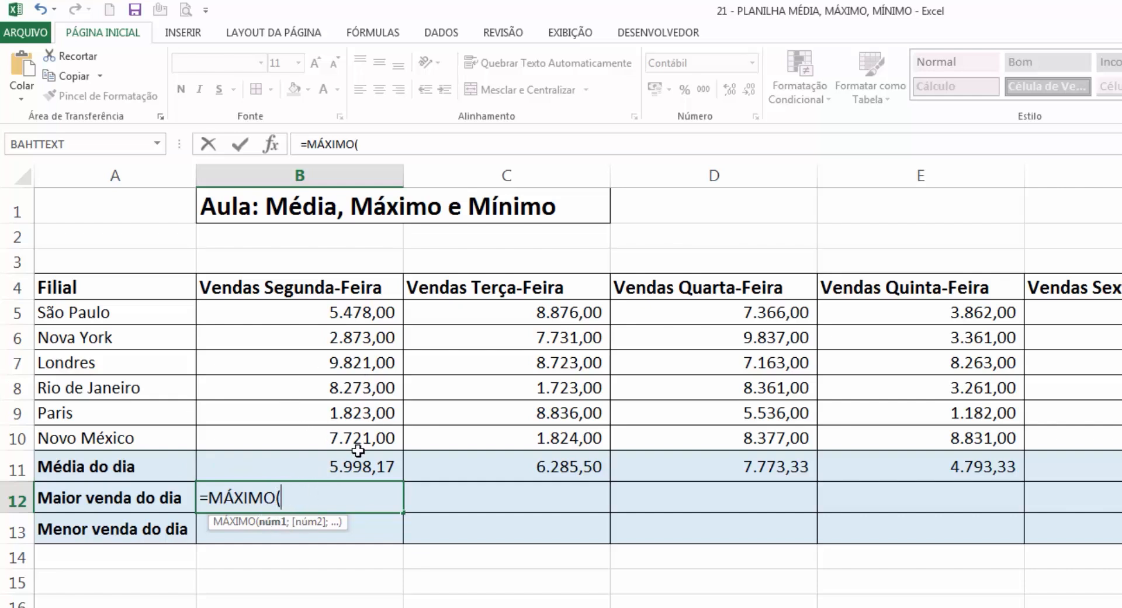
{"action": "left_click_drag", "start_coordinate": [369, 438], "coordinate": [365, 311]}
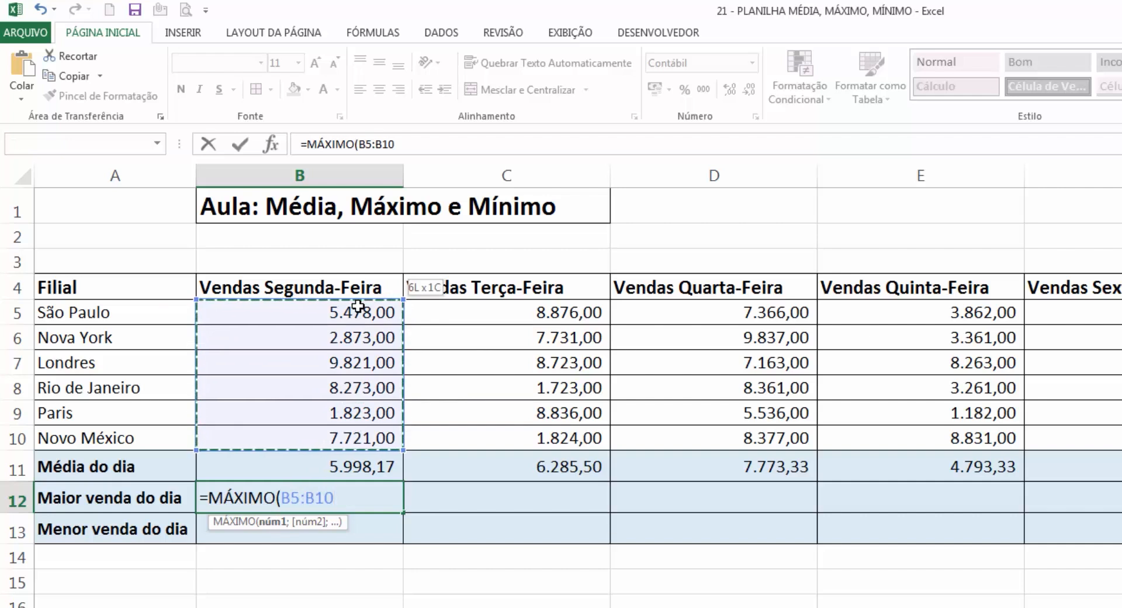
{"action": "left_click_drag", "start_coordinate": [351, 462], "coordinate": [354, 314]}
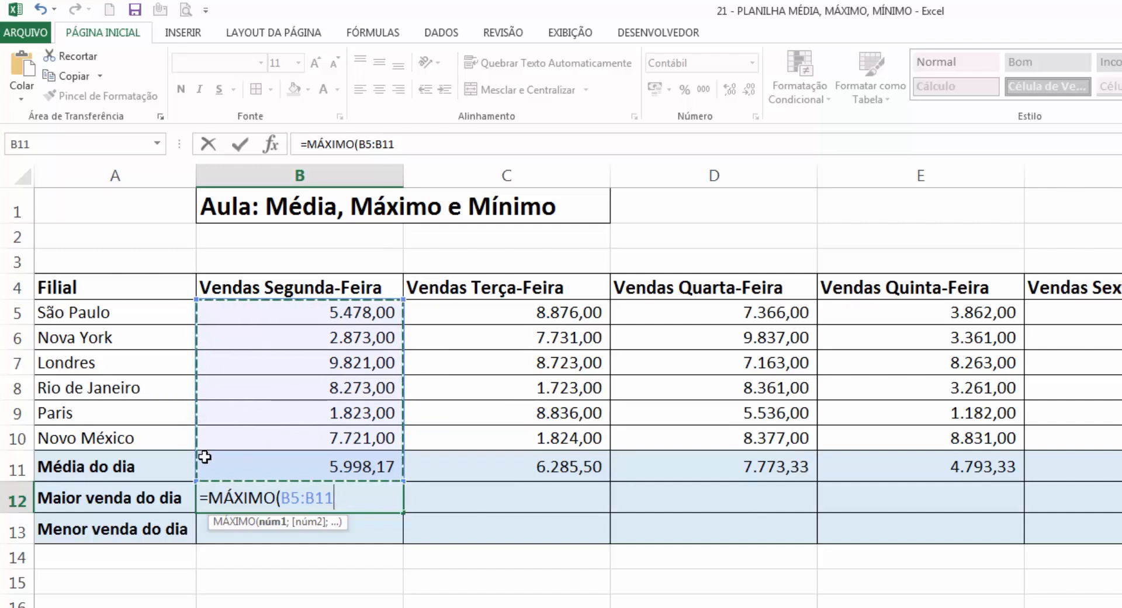
{"action": "left_click_drag", "start_coordinate": [354, 444], "coordinate": [350, 315]}
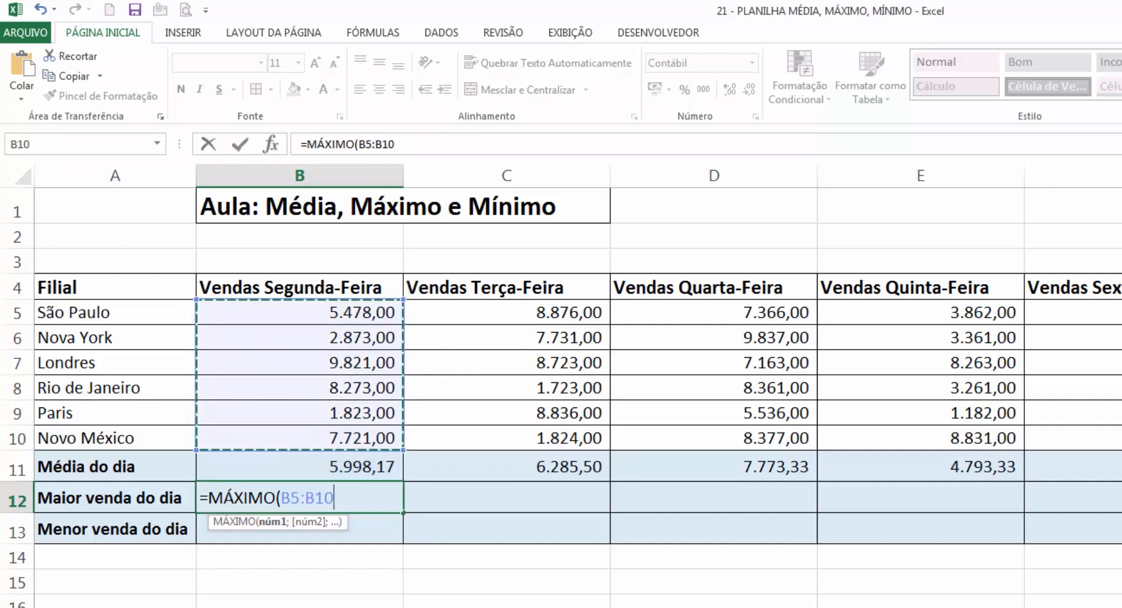
{"action": "type", "text": ")"}
{"action": "key", "text": "Return"}
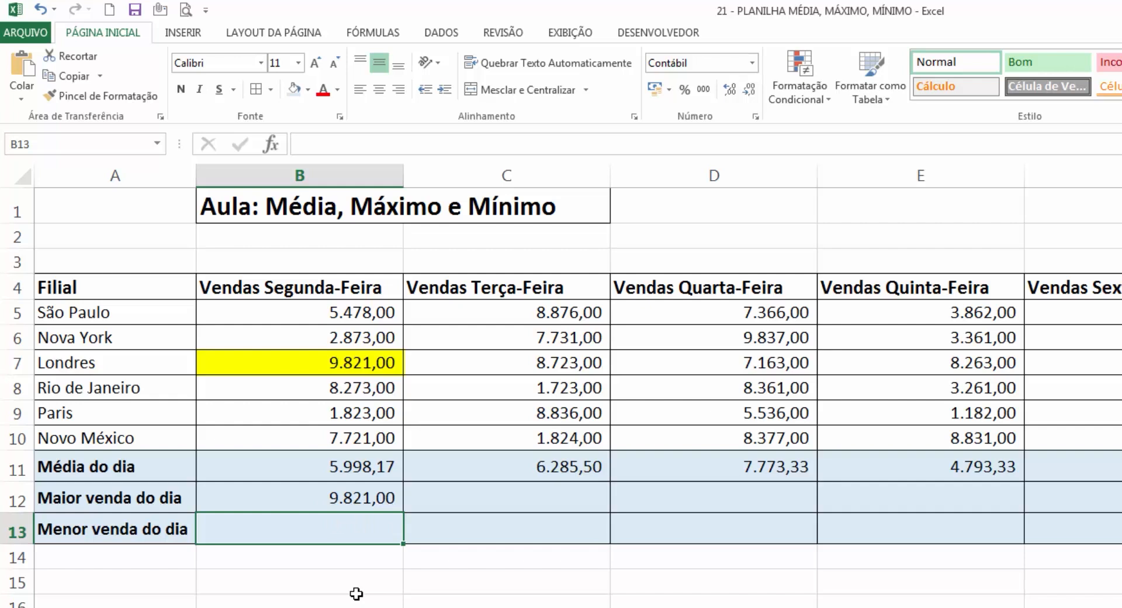
- Enter =MÍNIMO(B5:B10) in B13 to find Monday's lowest sale
{"action": "type", "text": "m"}
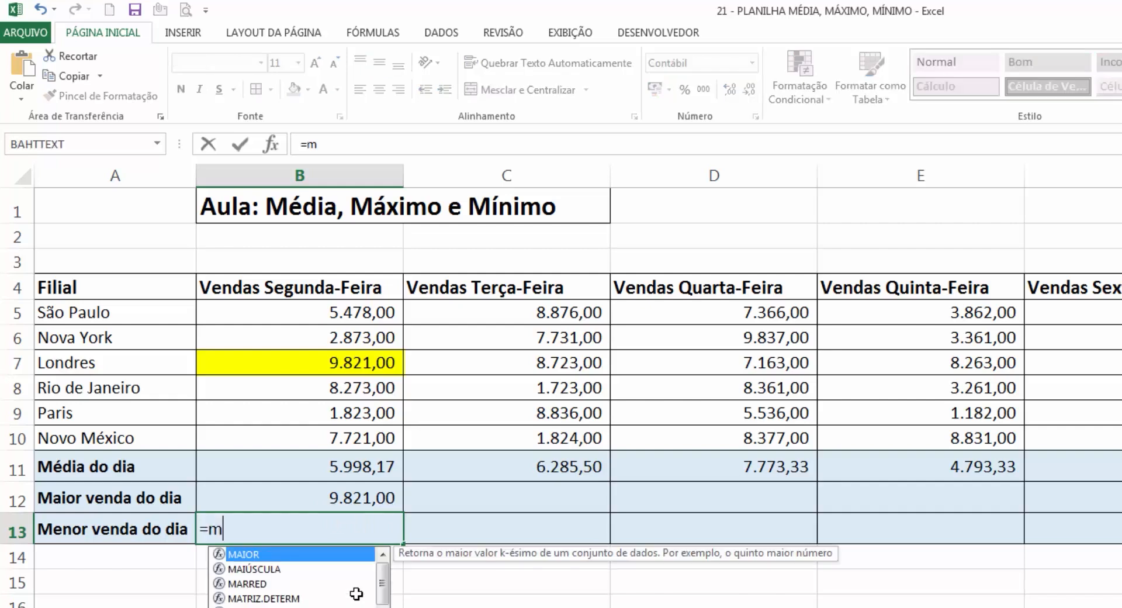
{"action": "type", "text": "í"}
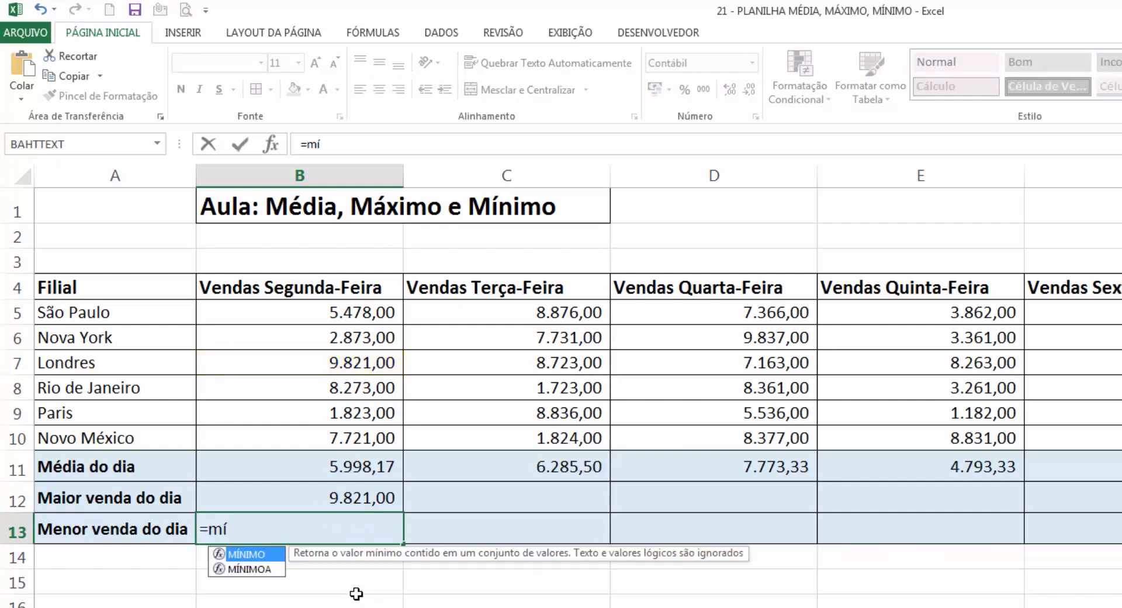
{"action": "key", "text": "Tab"}
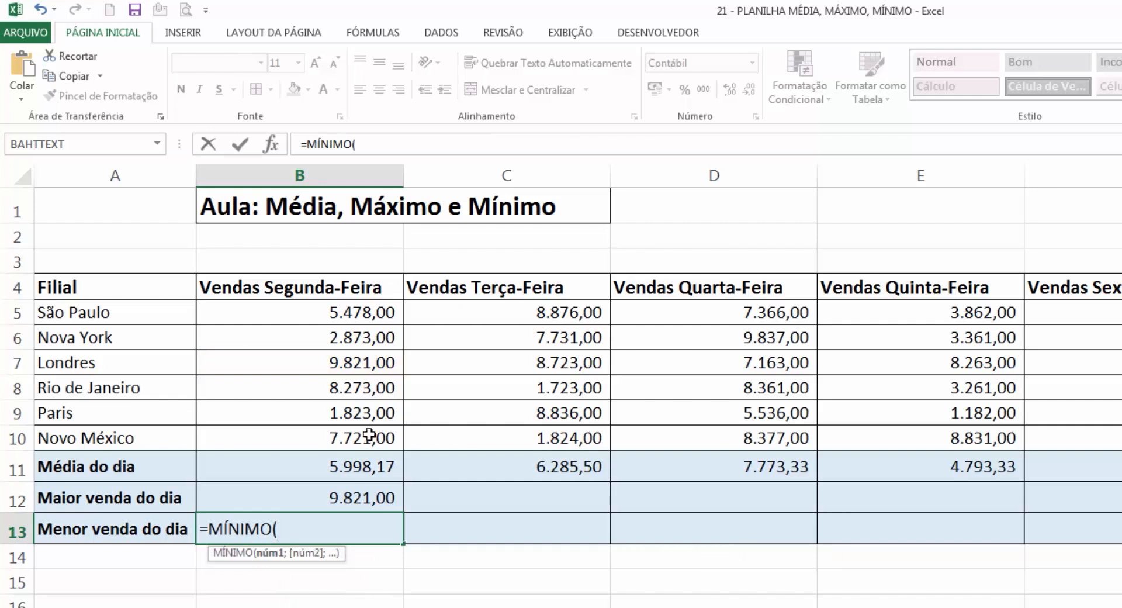
{"action": "left_click_drag", "start_coordinate": [363, 439], "coordinate": [396, 314]}
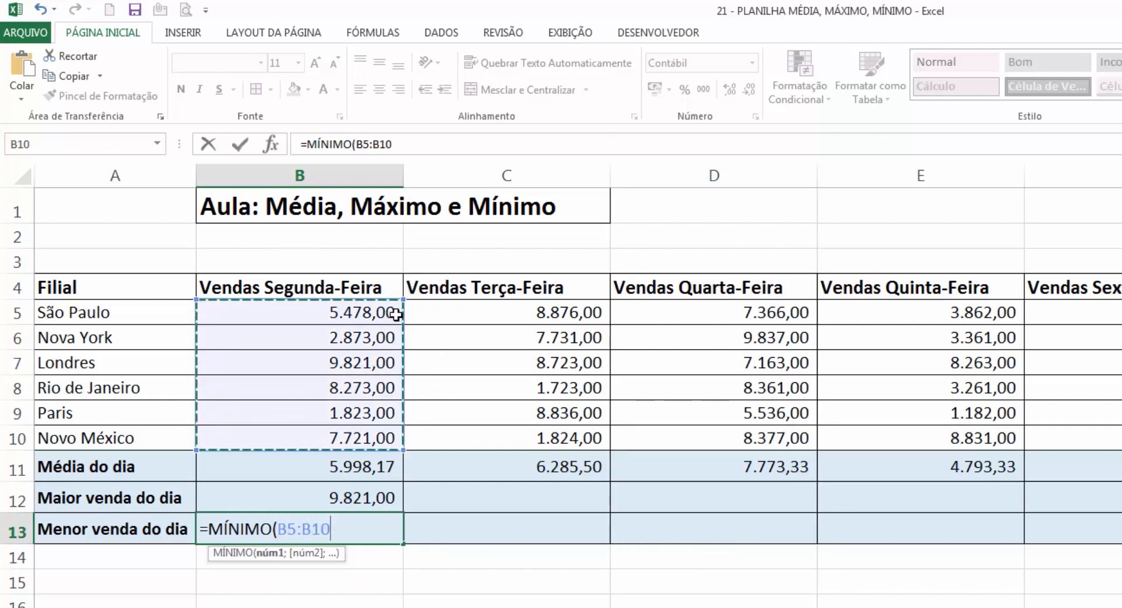
{"action": "key", "text": "Return"}
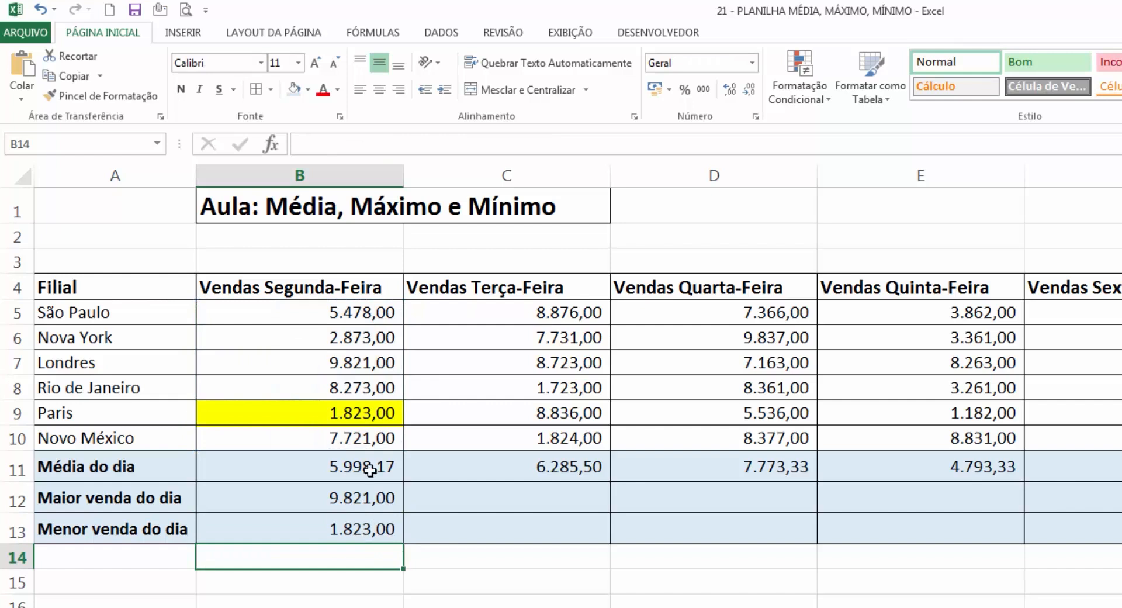
- Fill the B12:B13 highest and lowest sale formulas across through column F and check the ranges used in F13 and E13
{"action": "left_click_drag", "start_coordinate": [362, 498], "coordinate": [1089, 541]}
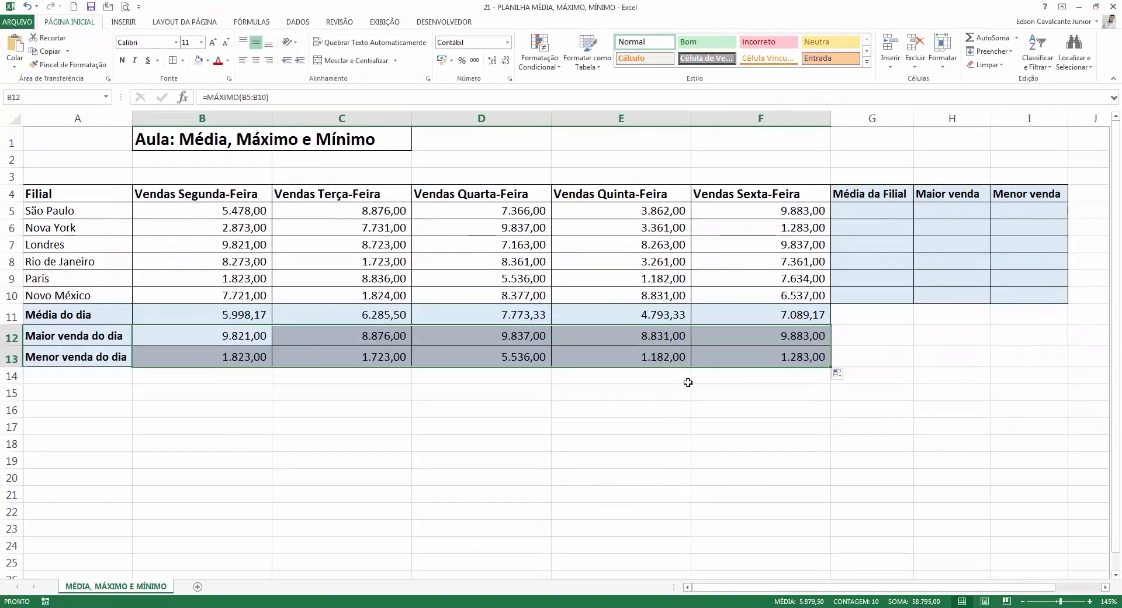
{"action": "left_click", "coordinate": [738, 397]}
{"action": "left_click", "coordinate": [750, 357]}
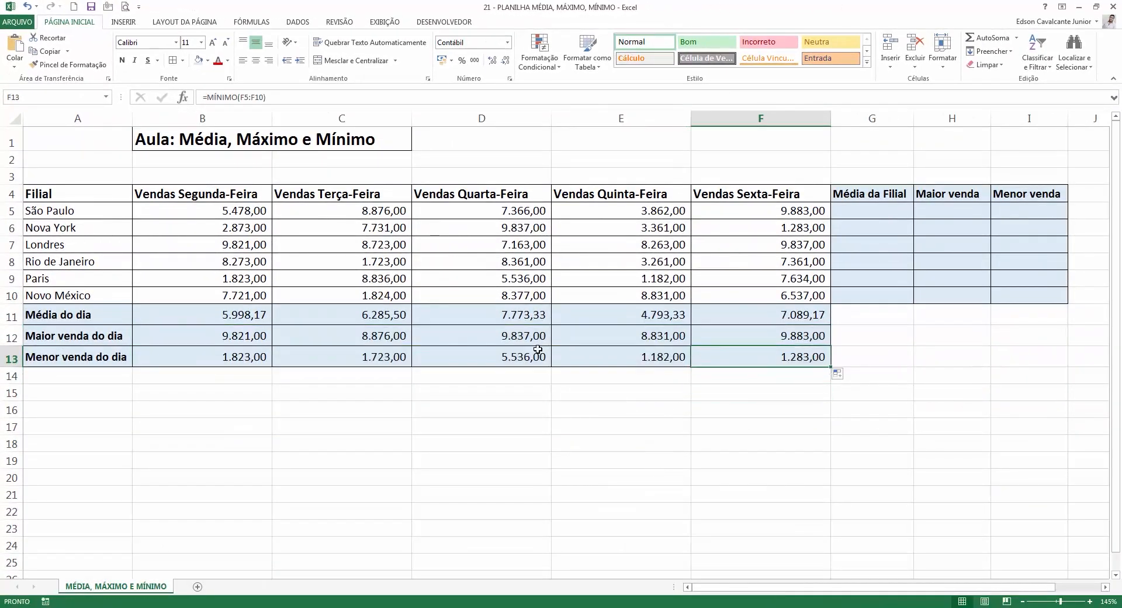
{"action": "double_click", "coordinate": [597, 353]}
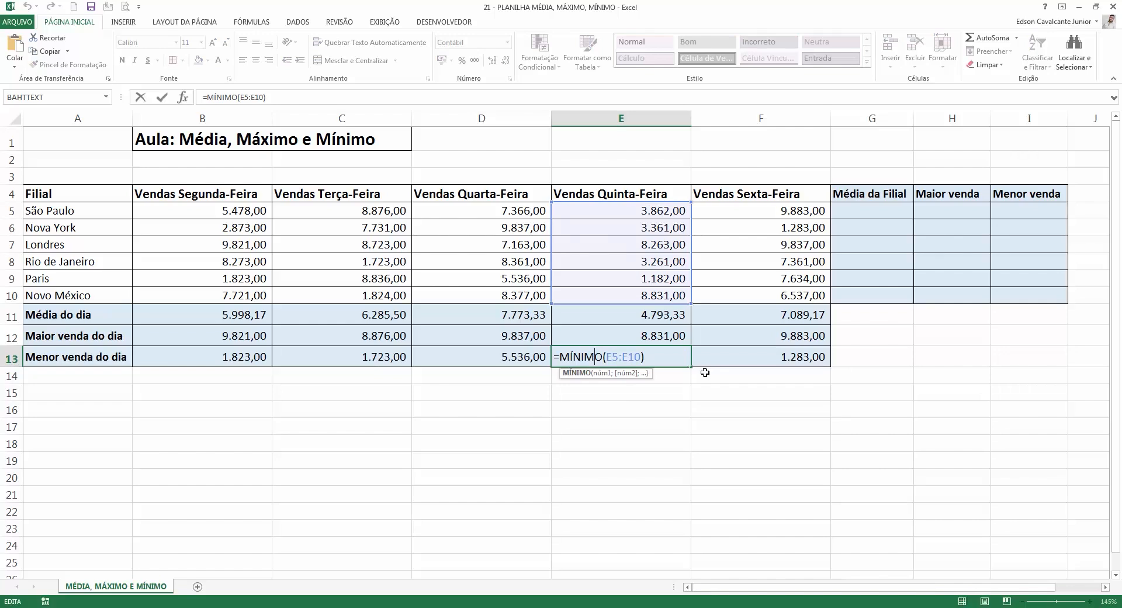
{"action": "key", "text": "Escape"}
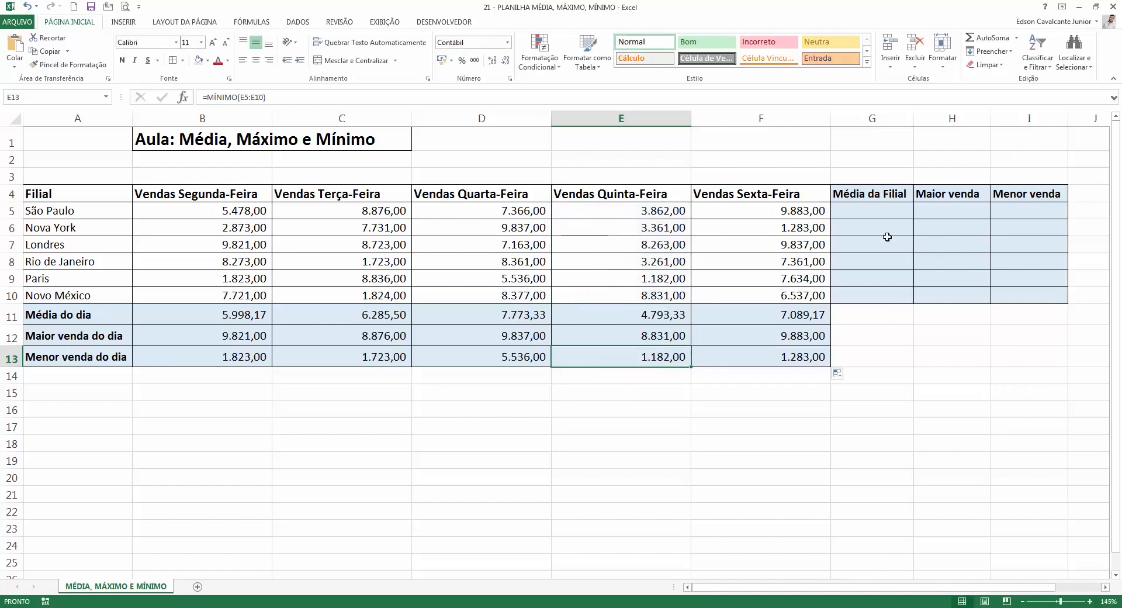
- Enter =MÉDIA(B5:F5) in G5 for São Paulo's average and fill it down through G10 for the other branches
{"action": "left_click", "coordinate": [884, 214]}
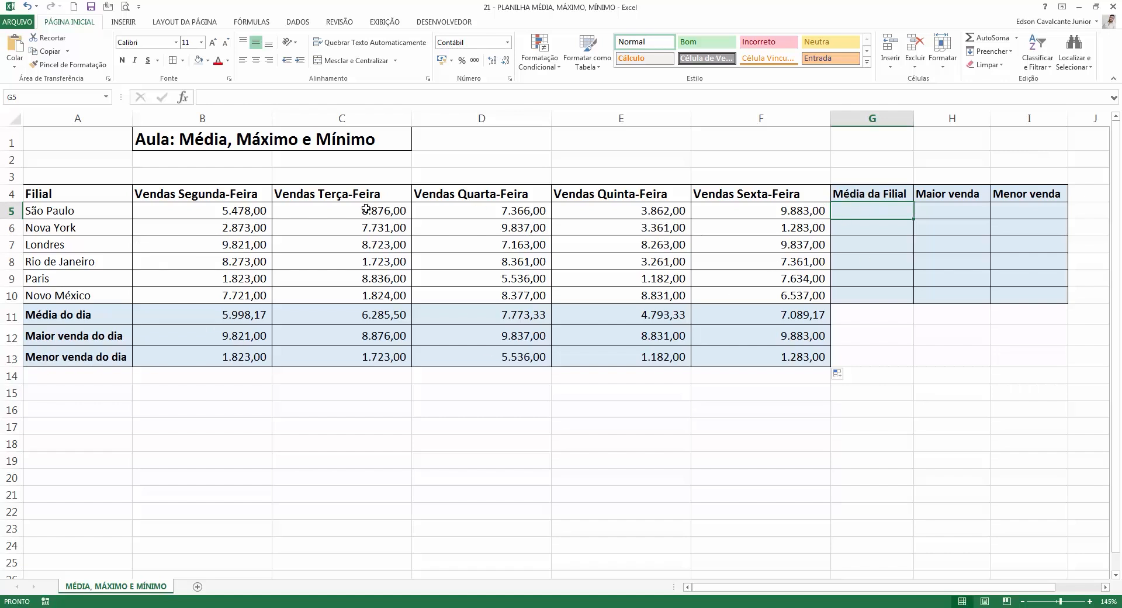
{"action": "left_click_drag", "start_coordinate": [189, 209], "coordinate": [789, 212]}
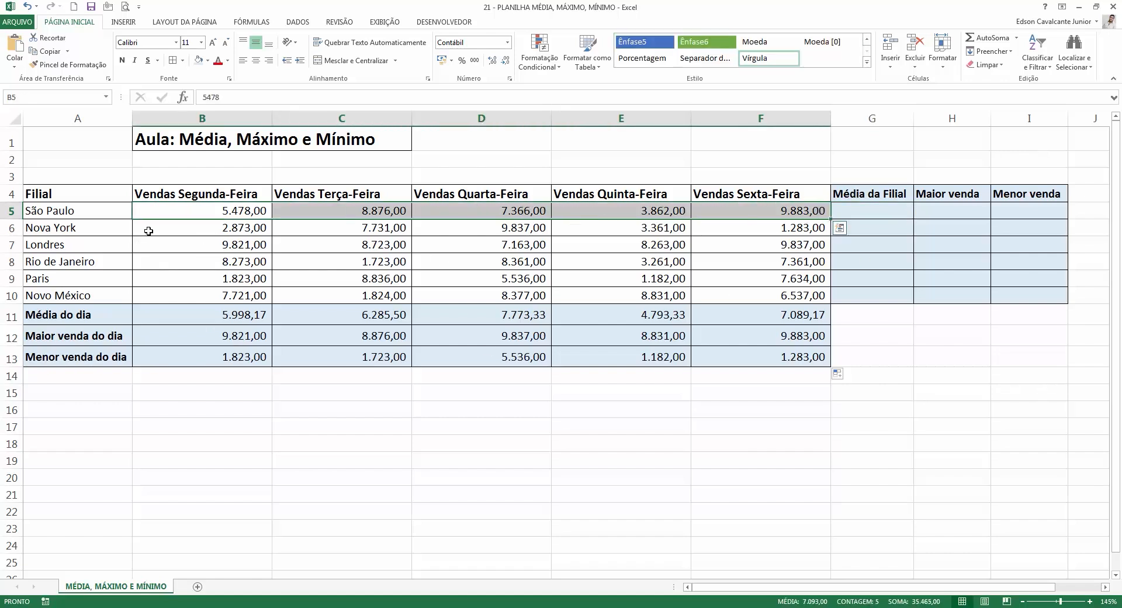
{"action": "left_click", "coordinate": [883, 211]}
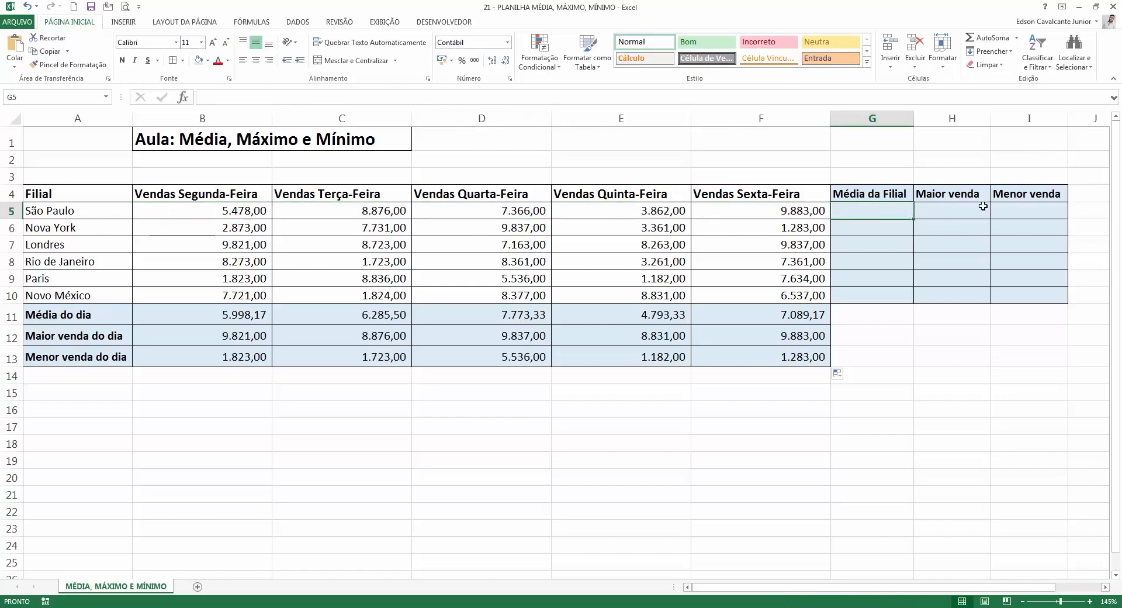
{"action": "type", "text": "=média"}
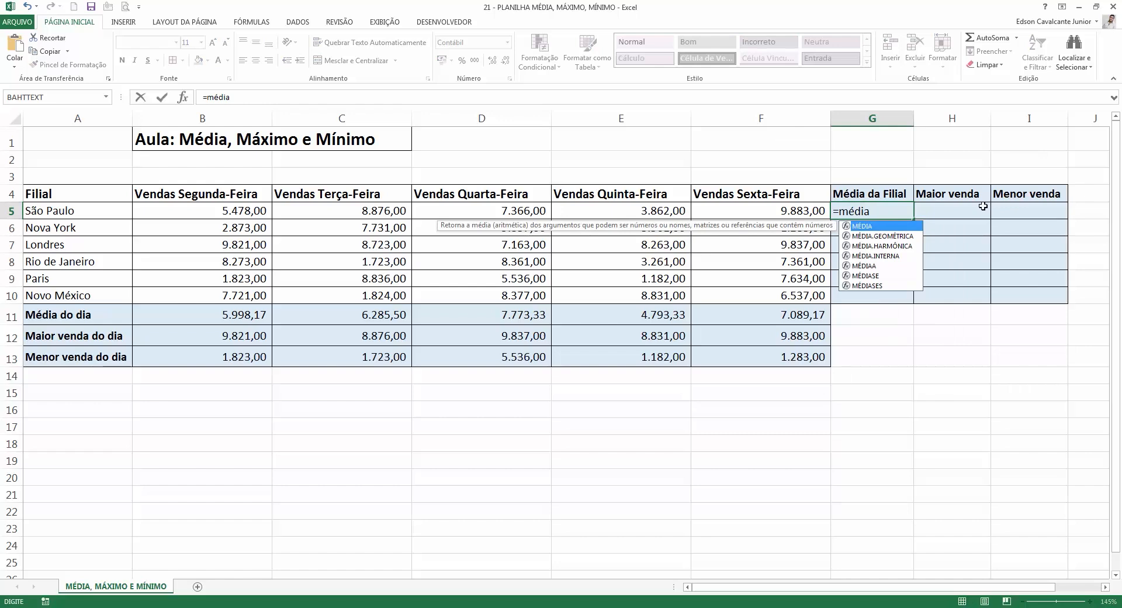
{"action": "type", "text": "("}
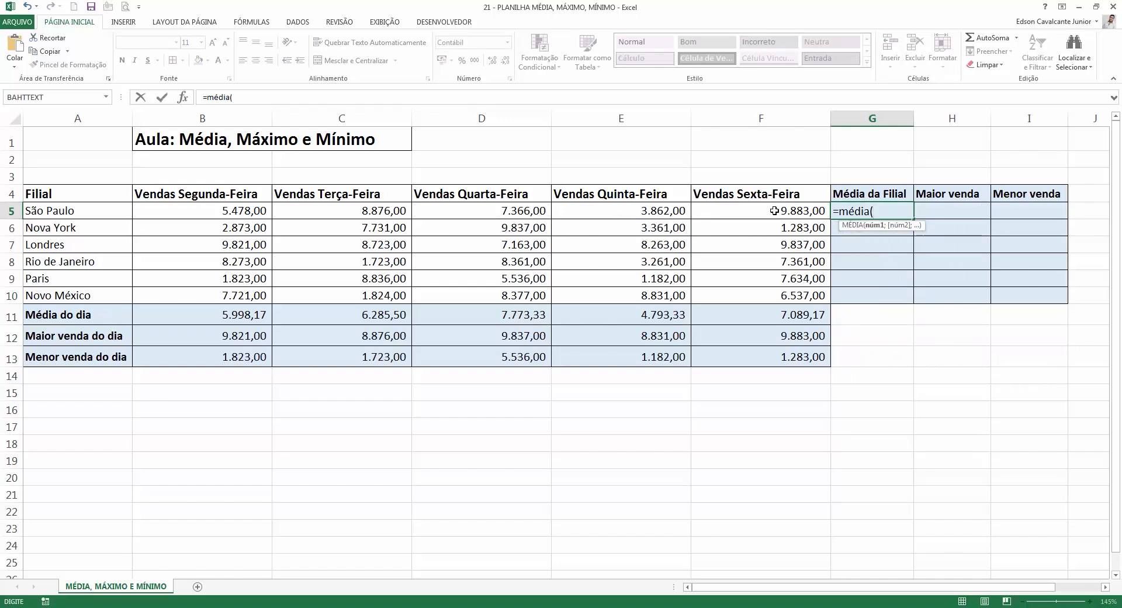
{"action": "left_click_drag", "start_coordinate": [261, 217], "coordinate": [717, 212]}
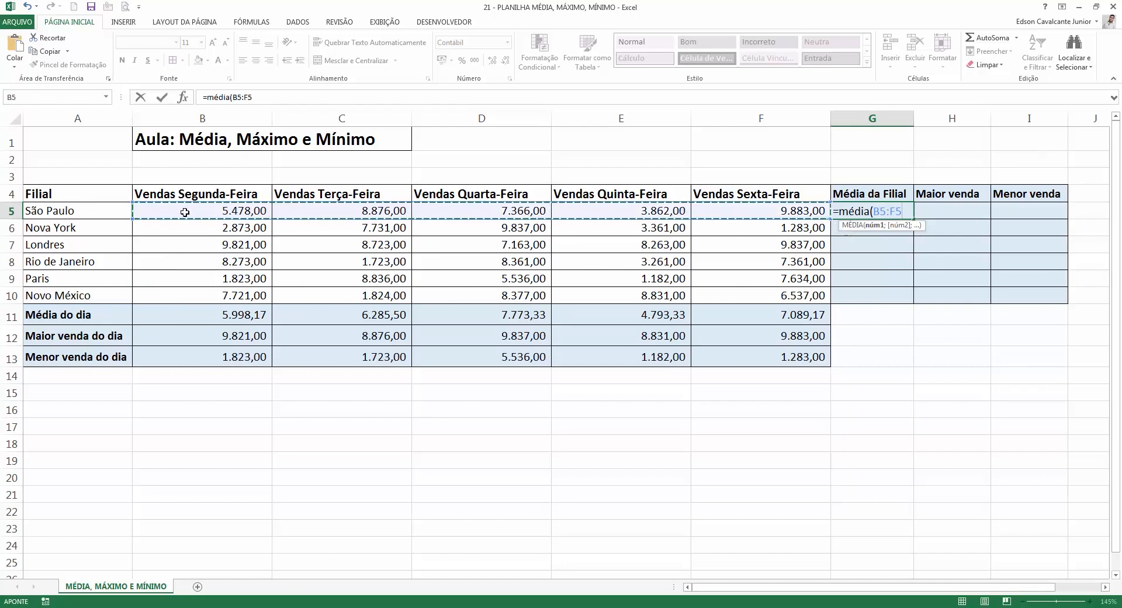
{"action": "type", "text": ")"}
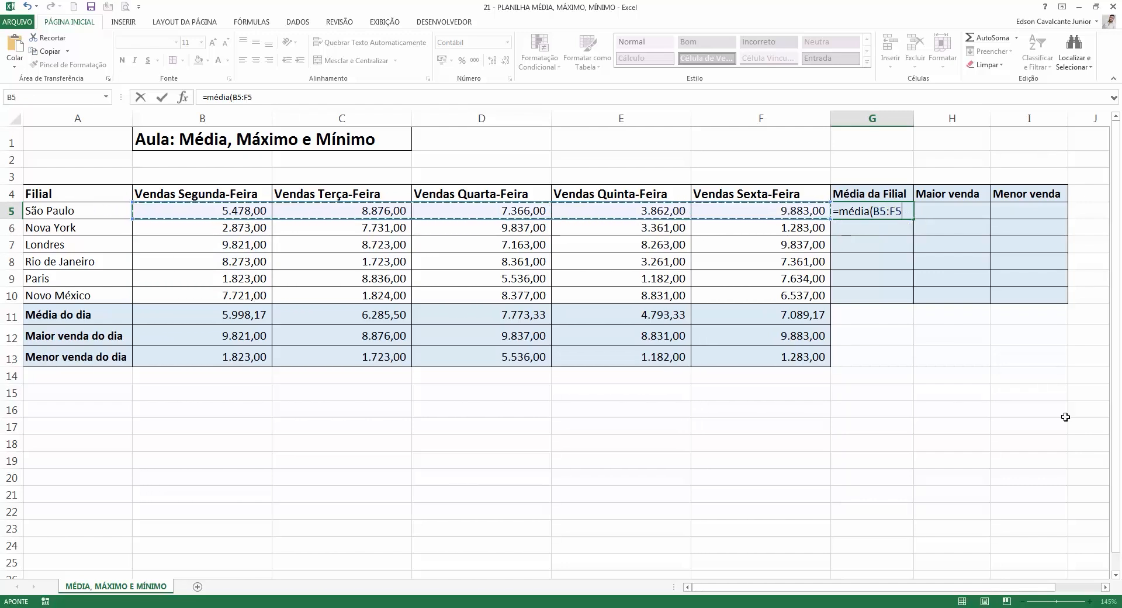
{"action": "key", "text": "Return"}
{"action": "left_click", "coordinate": [898, 212]}
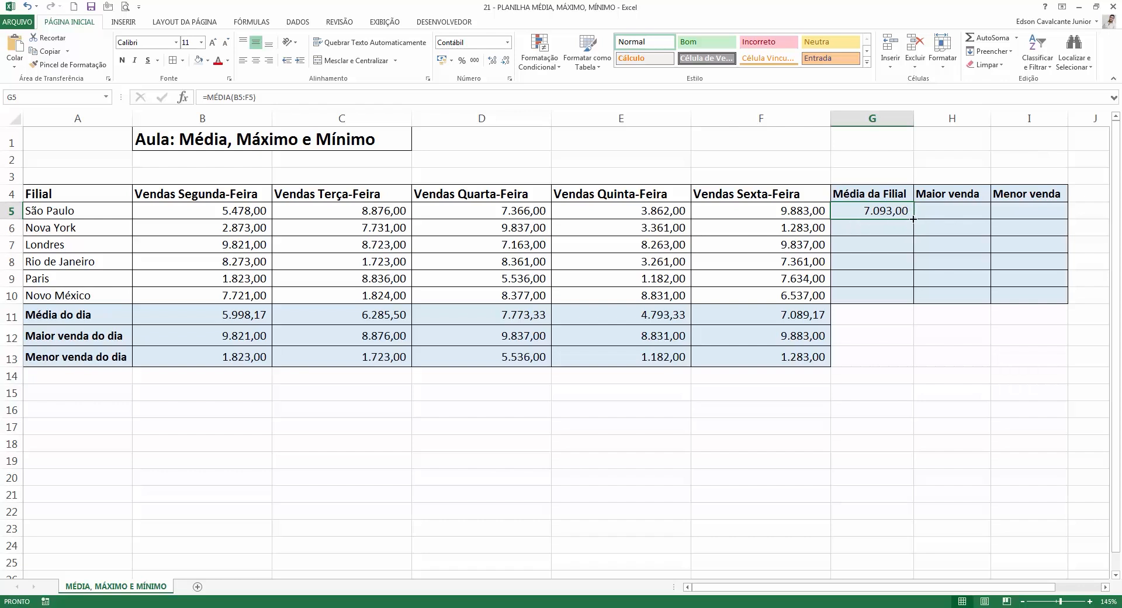
{"action": "left_click_drag", "start_coordinate": [914, 219], "coordinate": [917, 302]}
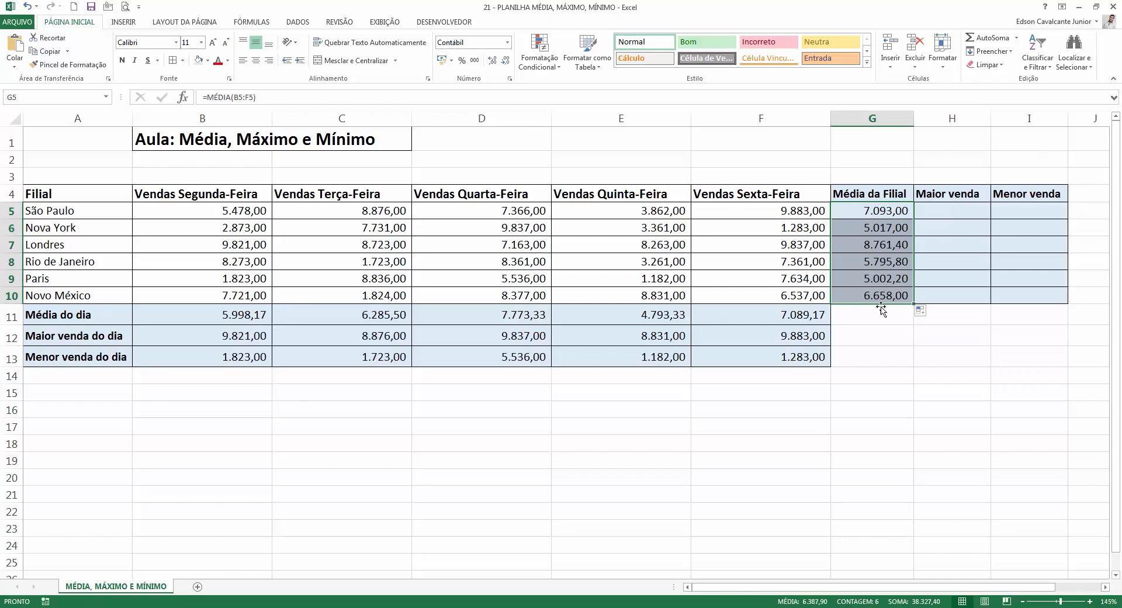
- Enter =MÁXIMO(B5:F5) in H5 for São Paulo's highest sale and fill it down through H10
{"action": "left_click", "coordinate": [924, 215]}
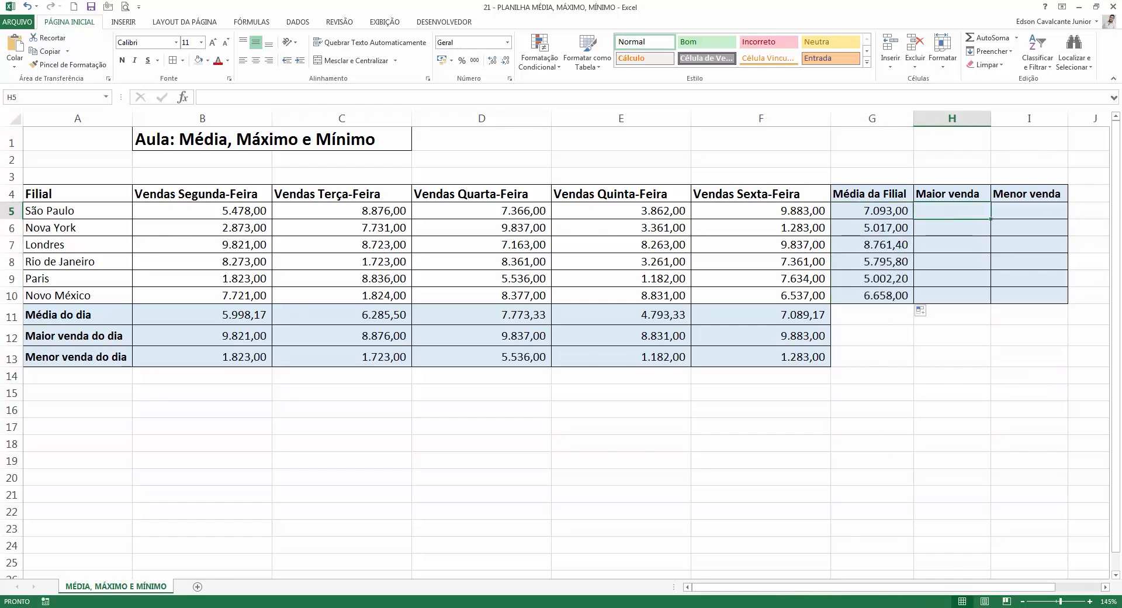
{"action": "type", "text": "="}
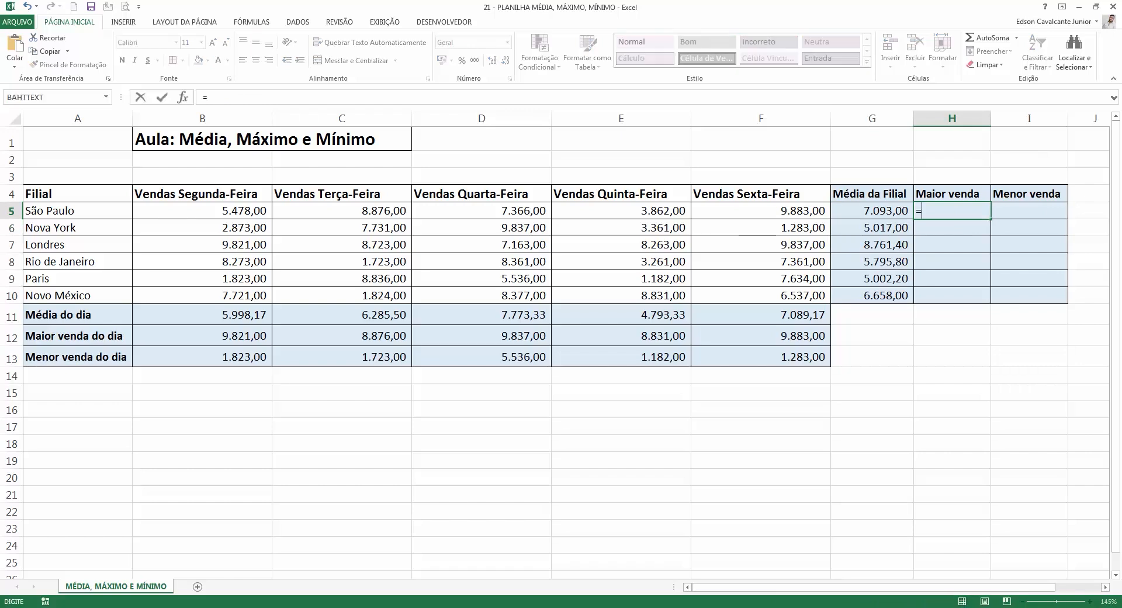
{"action": "type", "text": "máxim"}
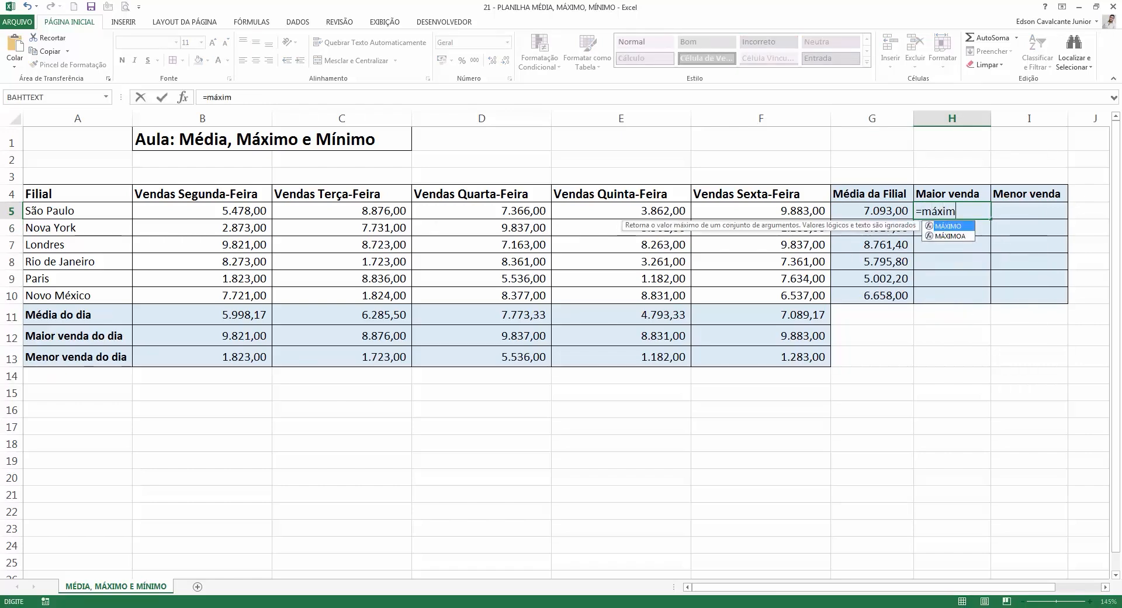
{"action": "key", "text": "Tab"}
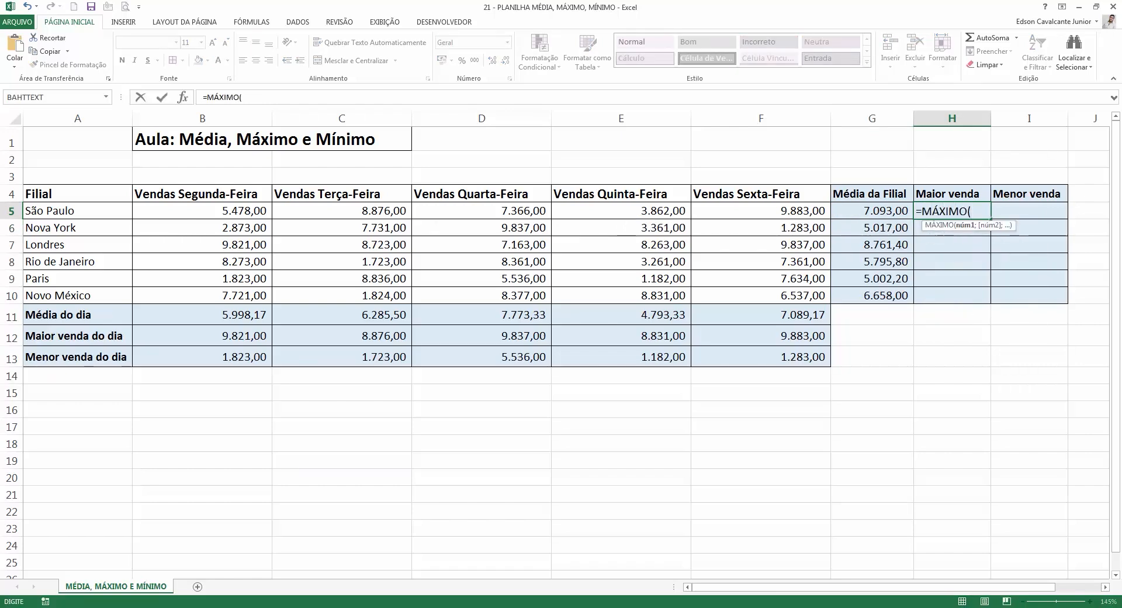
{"action": "left_click_drag", "start_coordinate": [751, 211], "coordinate": [420, 211]}
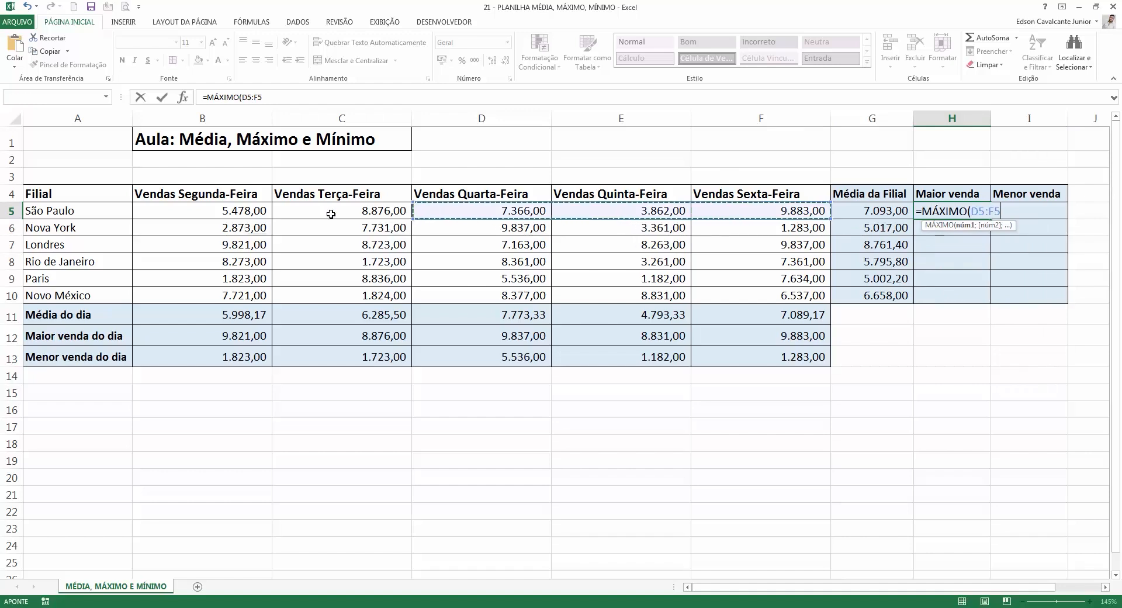
{"action": "left_click_drag", "start_coordinate": [331, 214], "coordinate": [255, 214]}
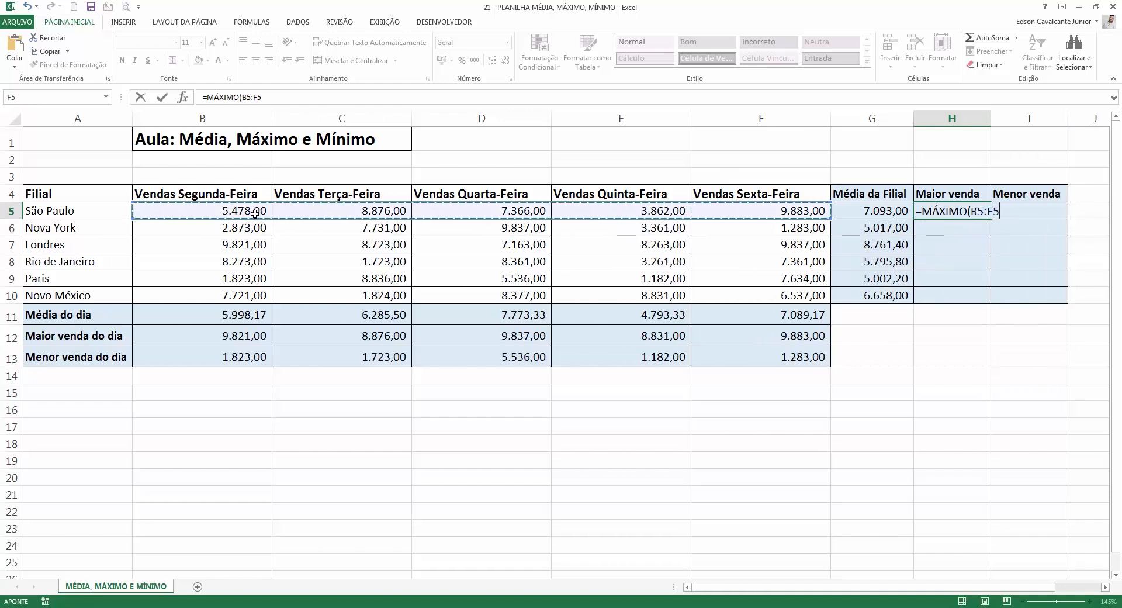
{"action": "key", "text": "Return"}
{"action": "left_click", "coordinate": [980, 213]}
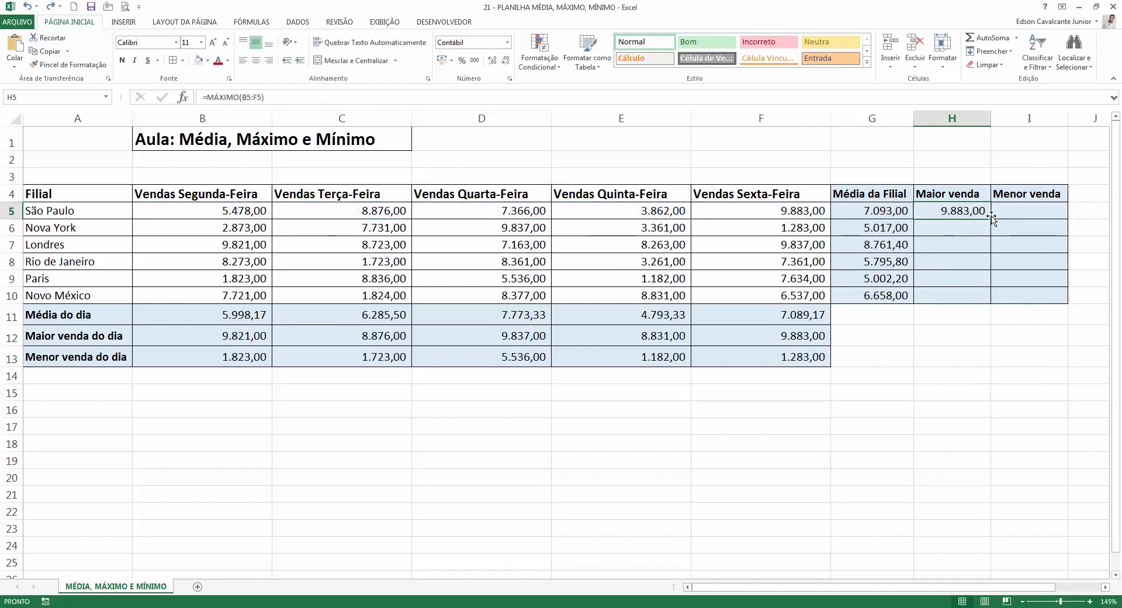
{"action": "left_click_drag", "start_coordinate": [992, 219], "coordinate": [983, 304]}
- Enter =MÍNIMO(B5:F5) in I5 for São Paulo's lowest sale and fill it down through I10
{"action": "left_click", "coordinate": [1026, 215]}
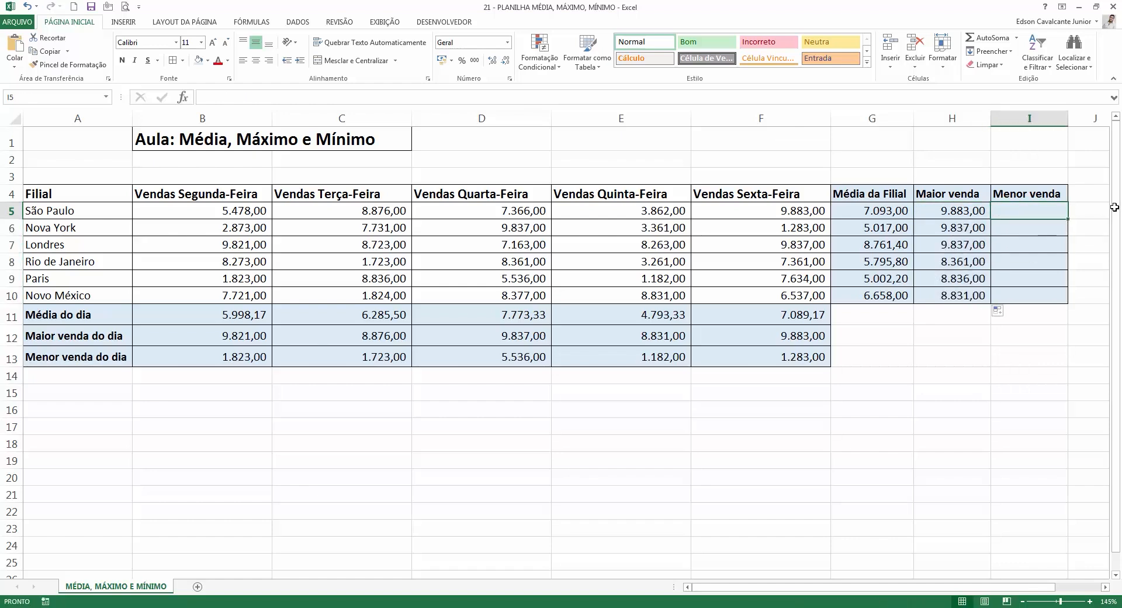
{"action": "type", "text": "=mí"}
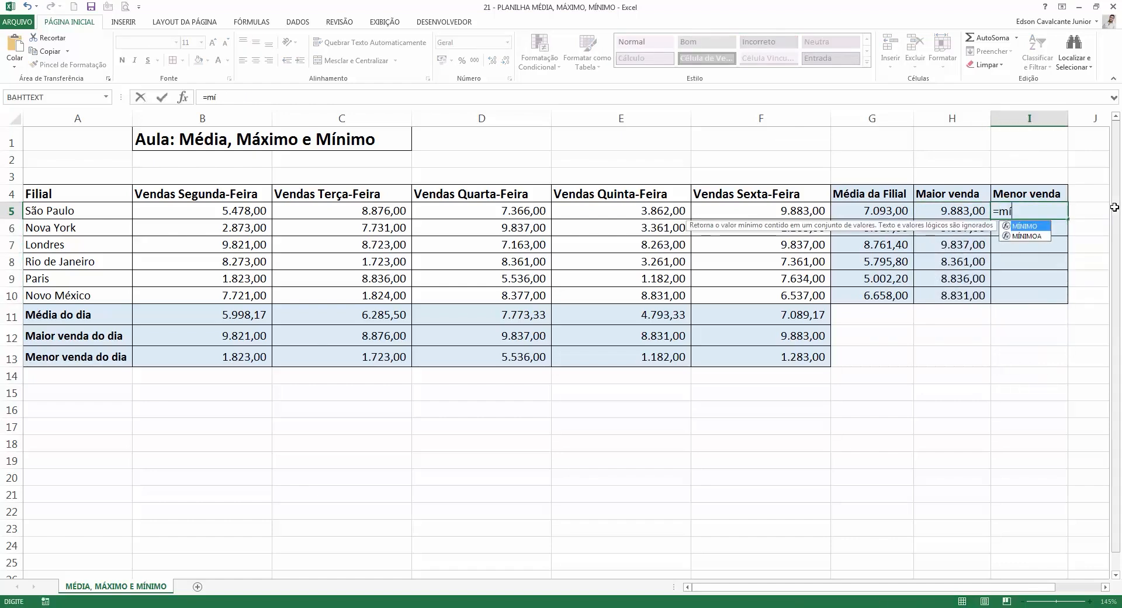
{"action": "key", "text": "Tab"}
{"action": "left_click_drag", "start_coordinate": [811, 210], "coordinate": [270, 212]}
{"action": "key", "text": "Return"}
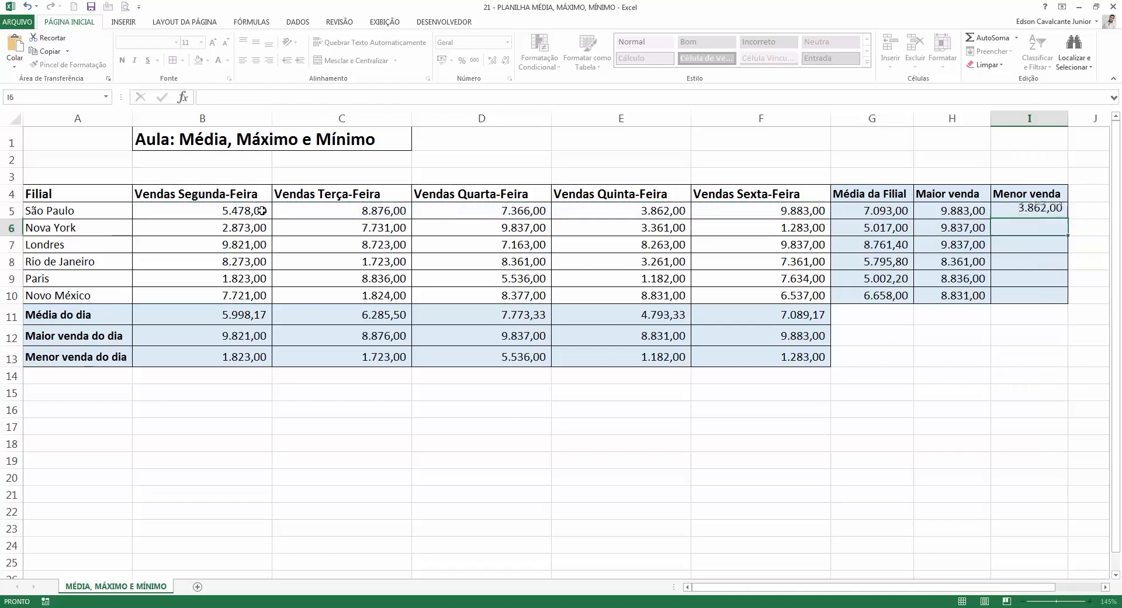
{"action": "left_click", "coordinate": [1024, 210]}
{"action": "left_click_drag", "start_coordinate": [1068, 219], "coordinate": [1058, 301]}
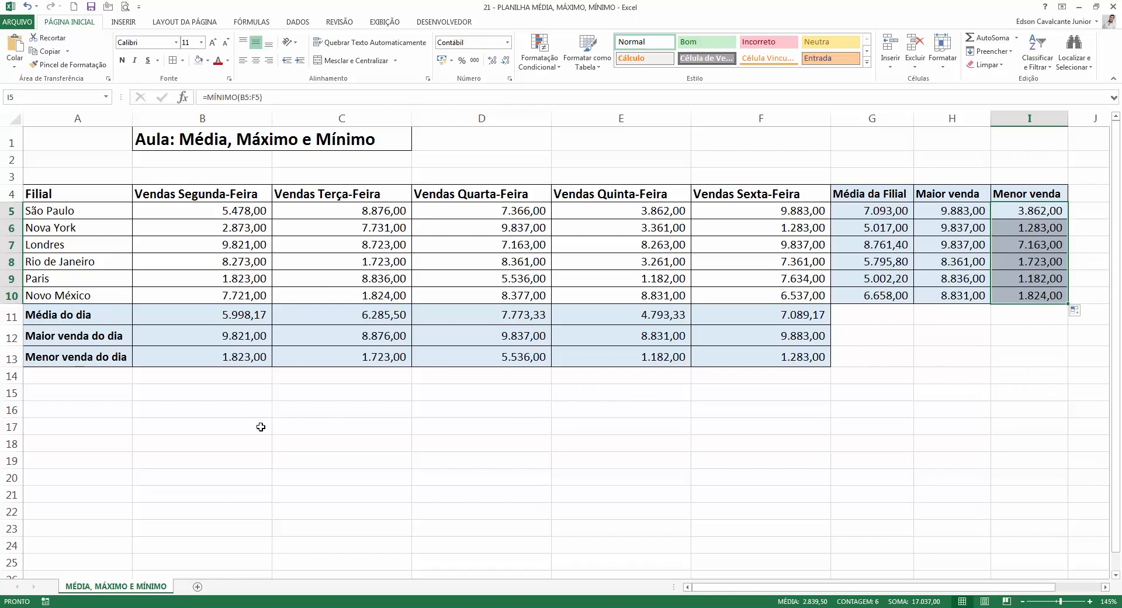
- Enter the label "Média Geral" in A15 below the sales table
{"action": "left_click", "coordinate": [150, 399]}
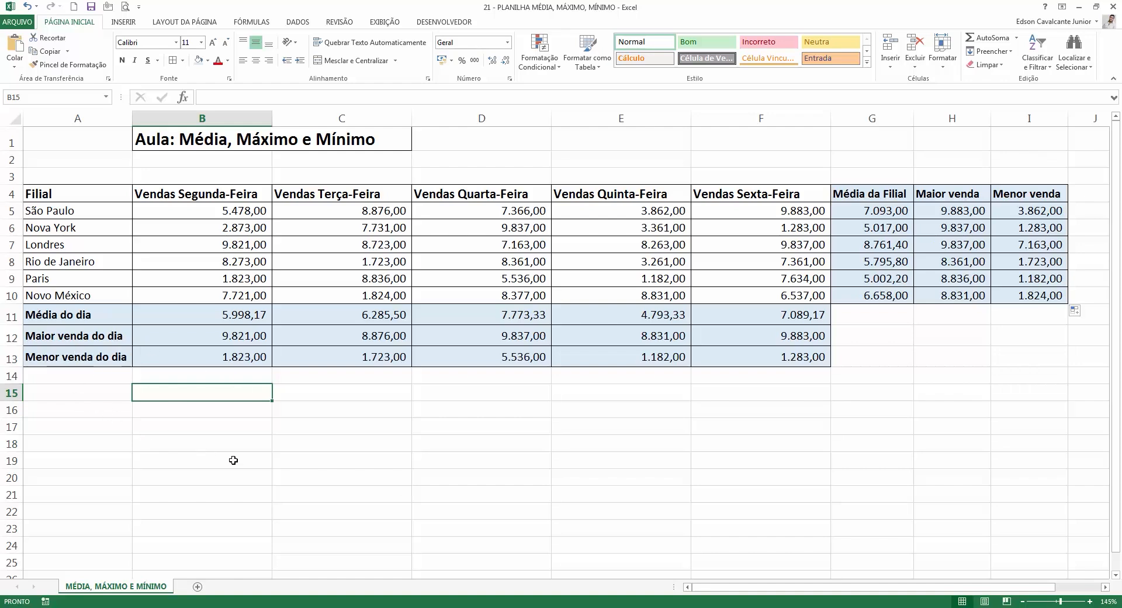
{"action": "left_click", "coordinate": [94, 396]}
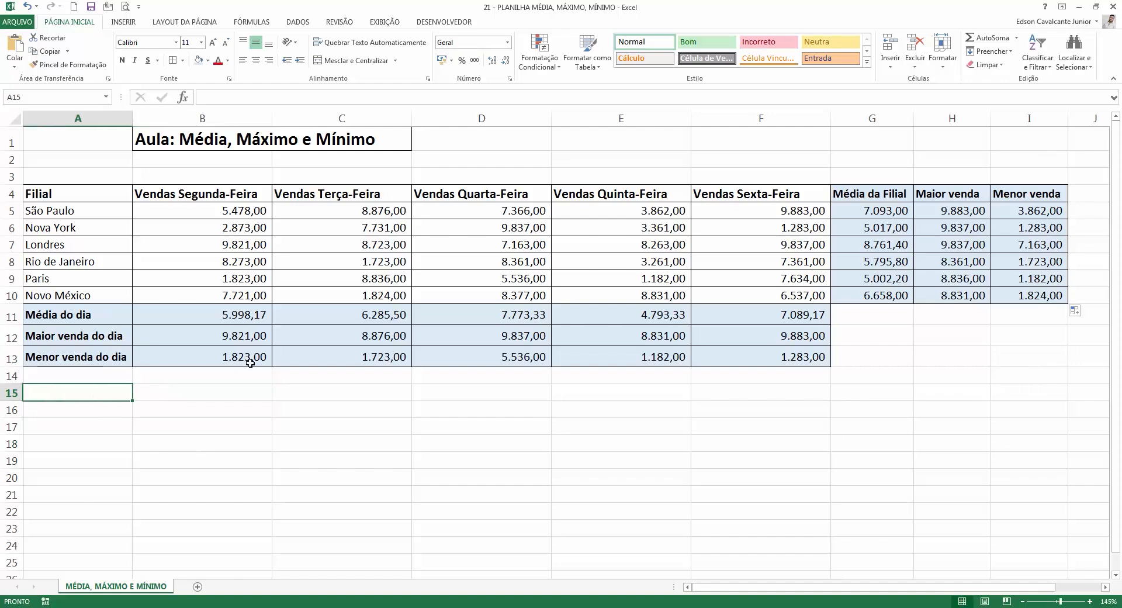
{"action": "type", "text": "MÉ"}
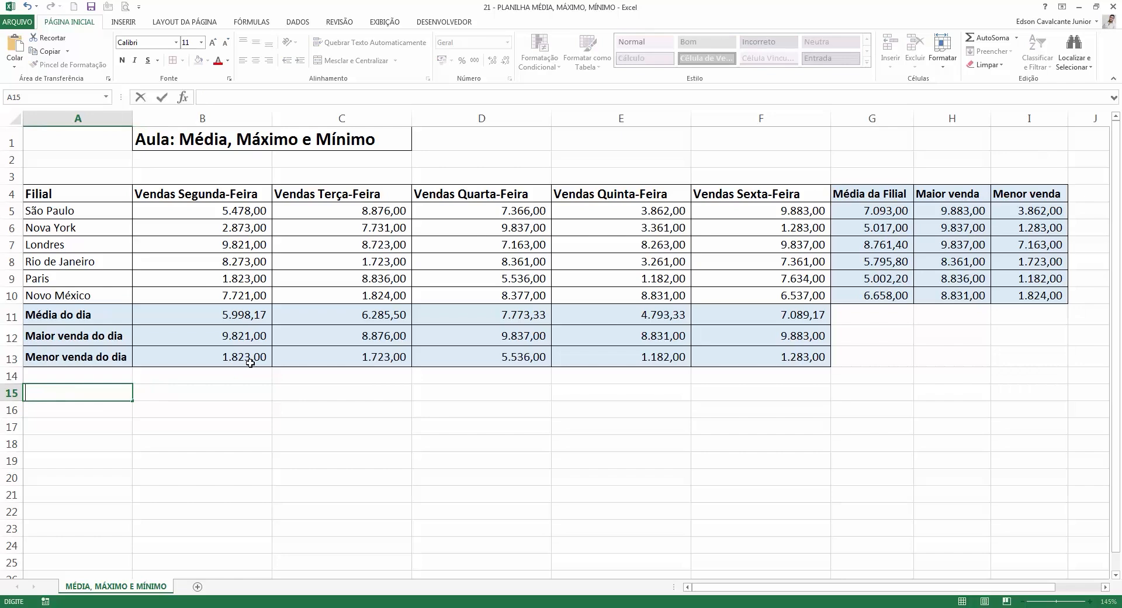
{"action": "key", "text": "BackSpace"}
{"action": "key", "text": "BackSpace"}
{"action": "key", "text": "BackSpace"}
{"action": "key", "text": "BackSpace"}
{"action": "type", "text": "édia Geral"}
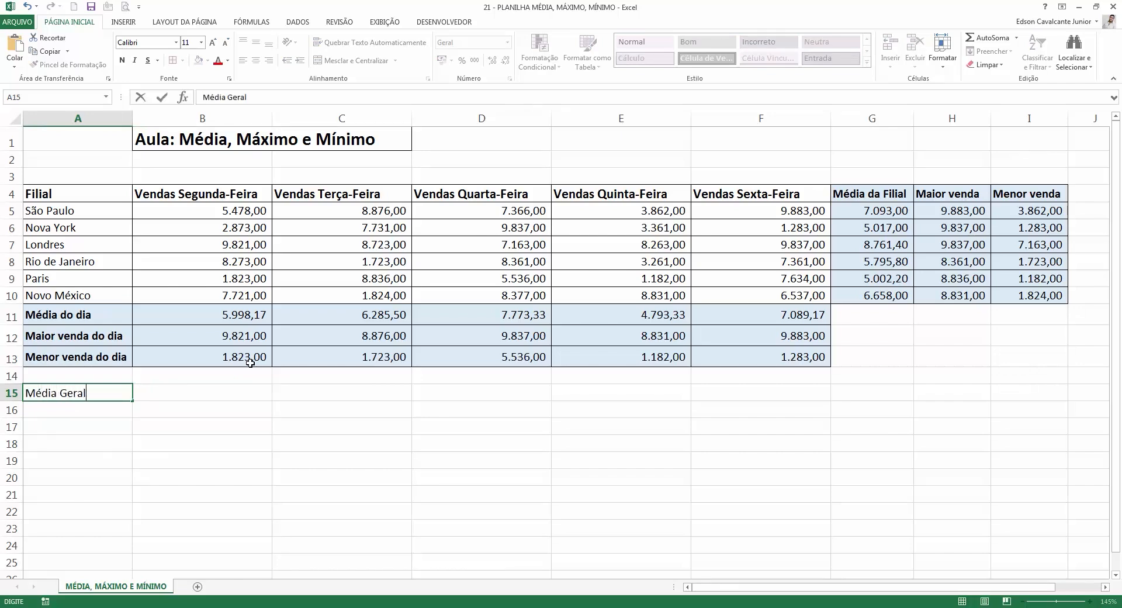
{"action": "key", "text": "Tab"}
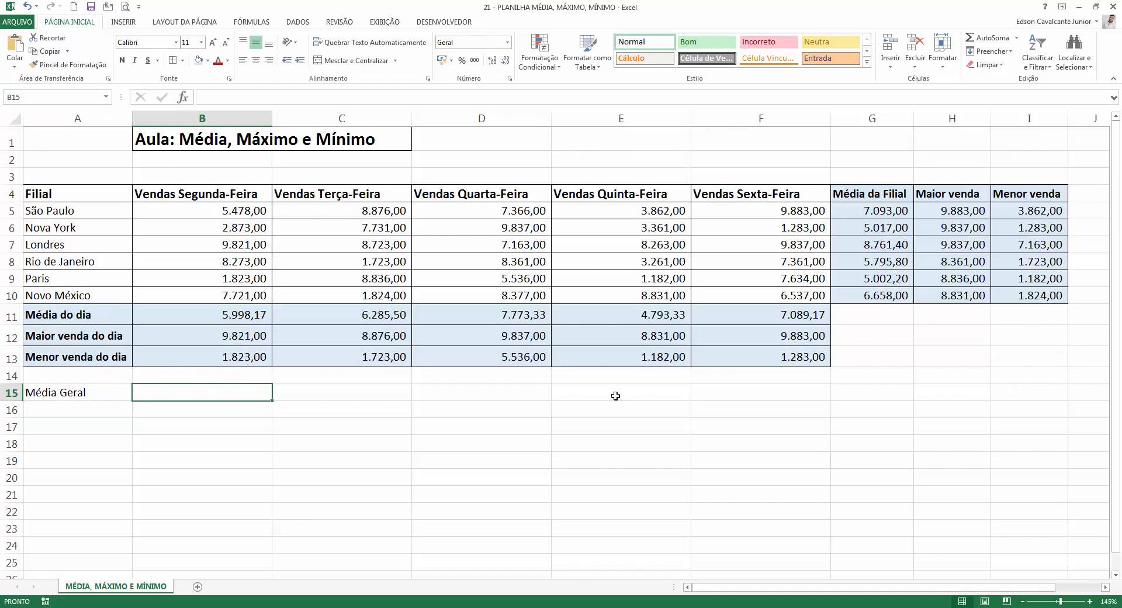
- Enter =MÉDIA(B5:F10) in B15 to get the overall average of all branches and days
{"action": "type", "text": "=média"}
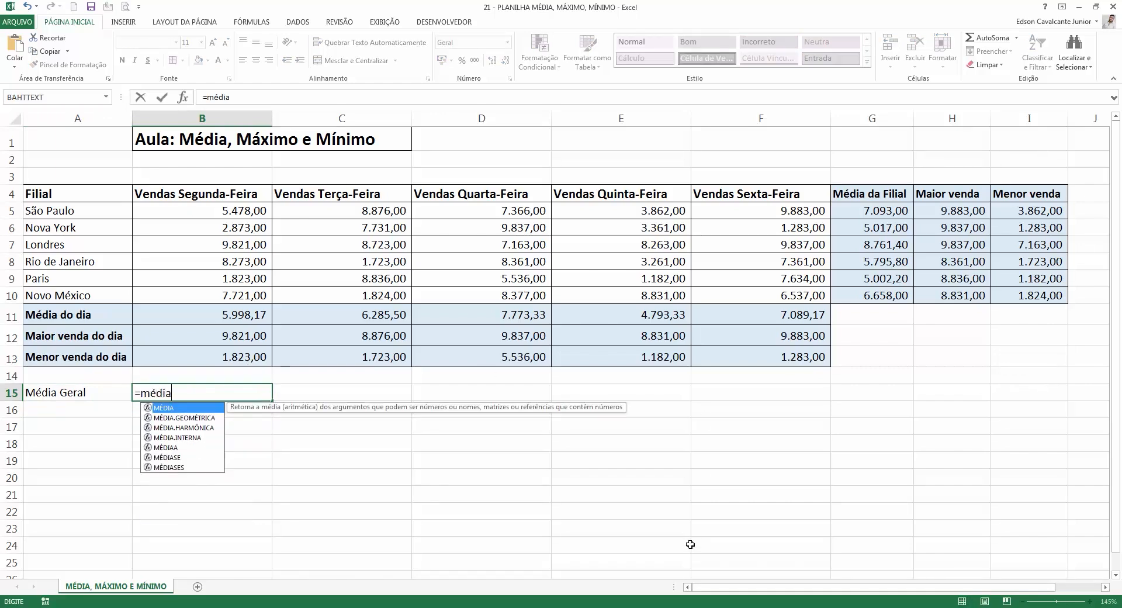
{"action": "key", "text": "Tab"}
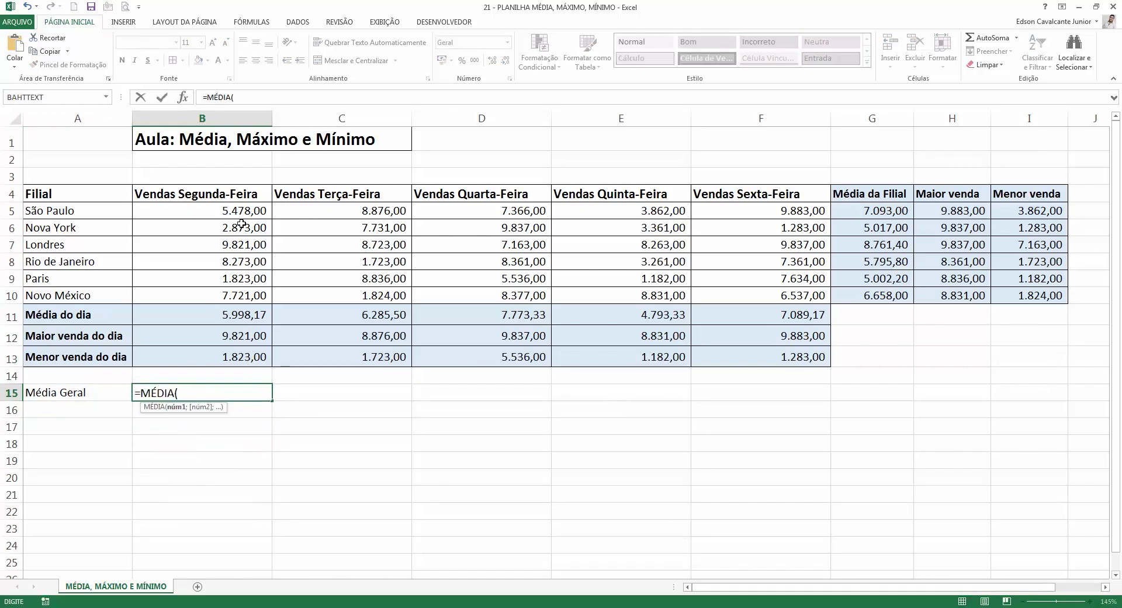
{"action": "left_click_drag", "start_coordinate": [235, 210], "coordinate": [775, 297]}
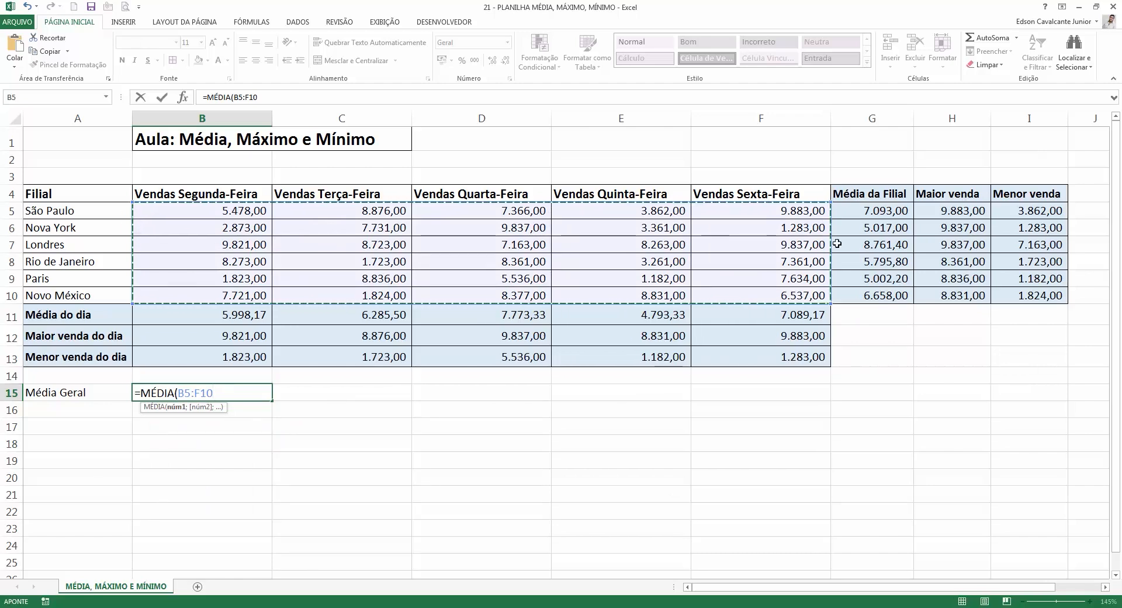
{"action": "key", "text": "Return"}
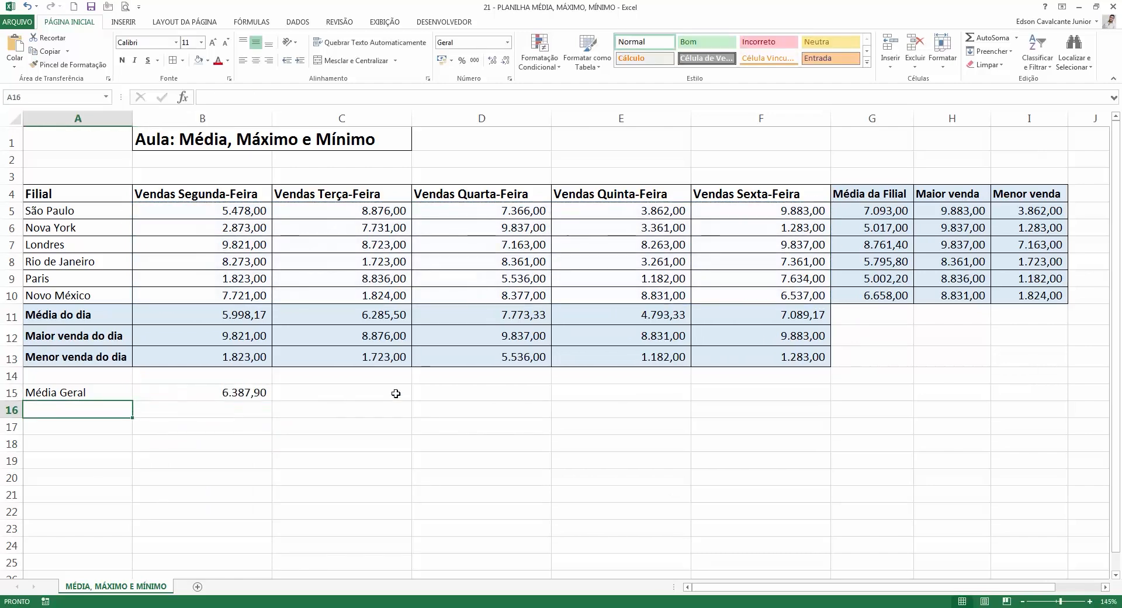
{"action": "left_click", "coordinate": [243, 398]}
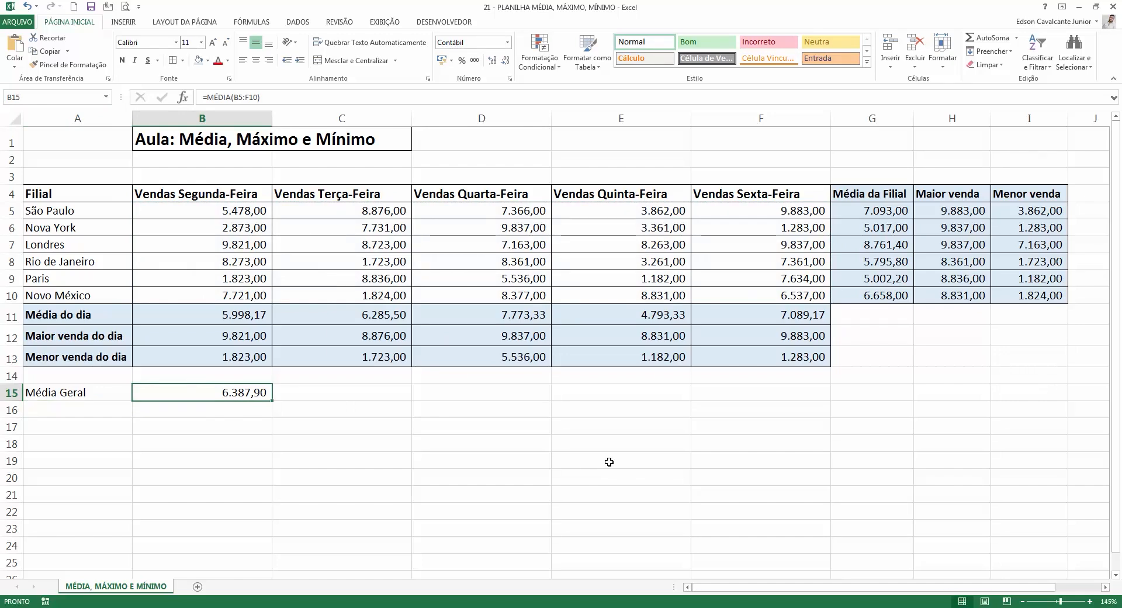
- Enter the label "Maior venda da Semana" in A16 and widen column A to fit it
{"action": "left_click", "coordinate": [103, 405]}
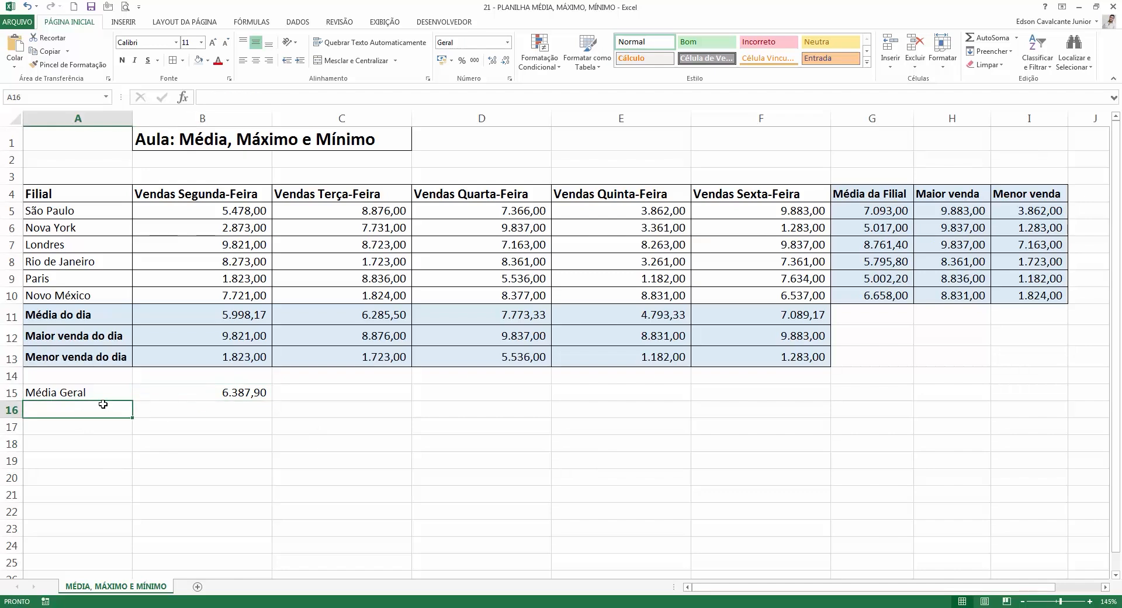
{"action": "type", "text": "Maior"}
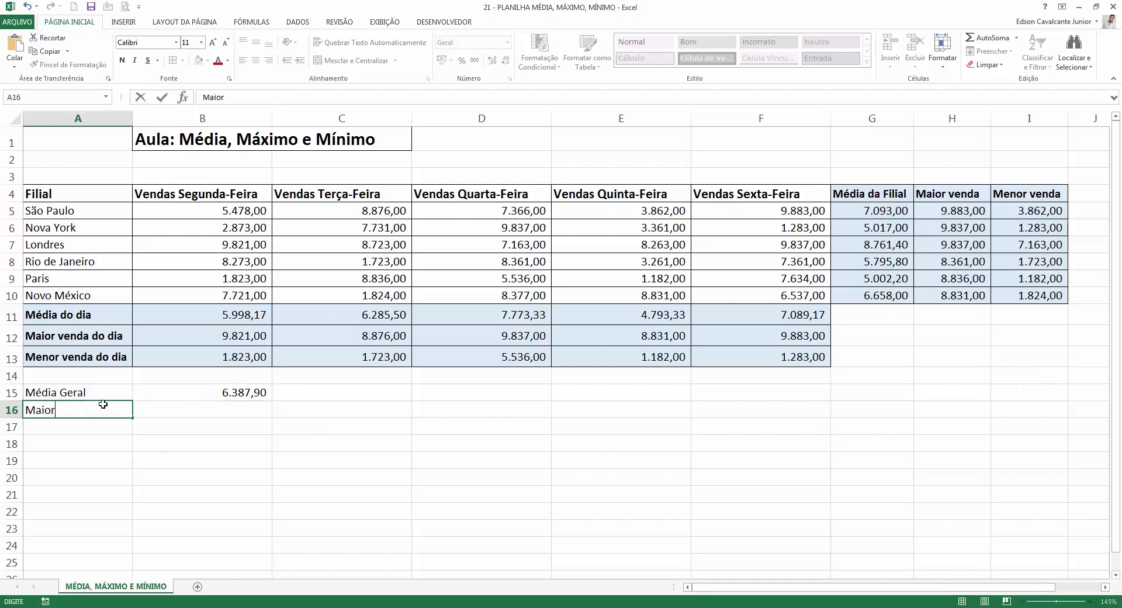
{"action": "type", "text": " venda da Semana"}
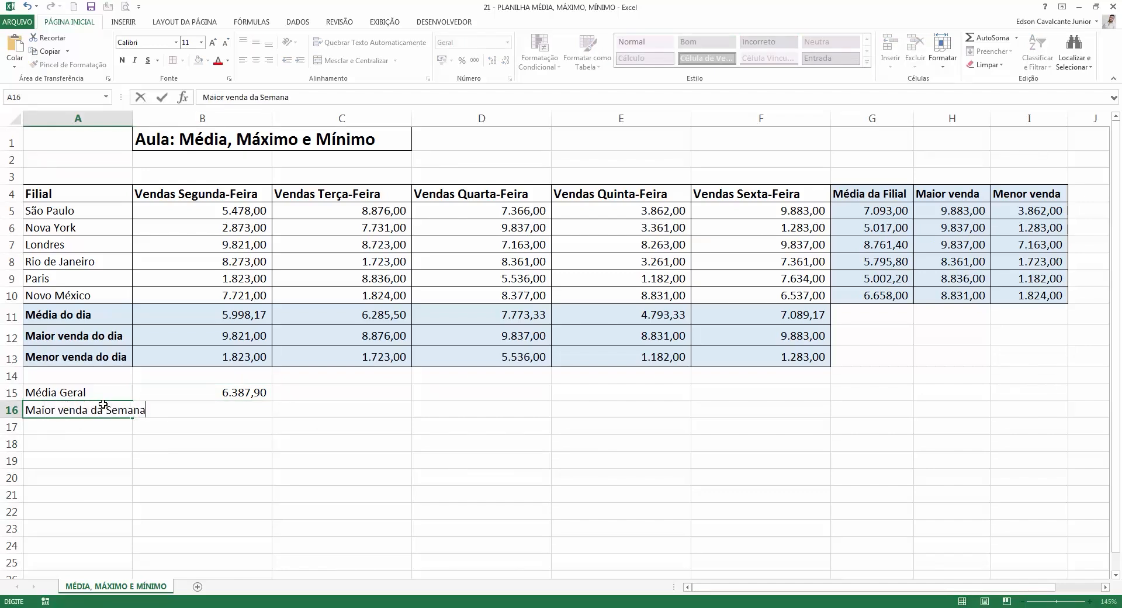
{"action": "key", "text": "Return"}
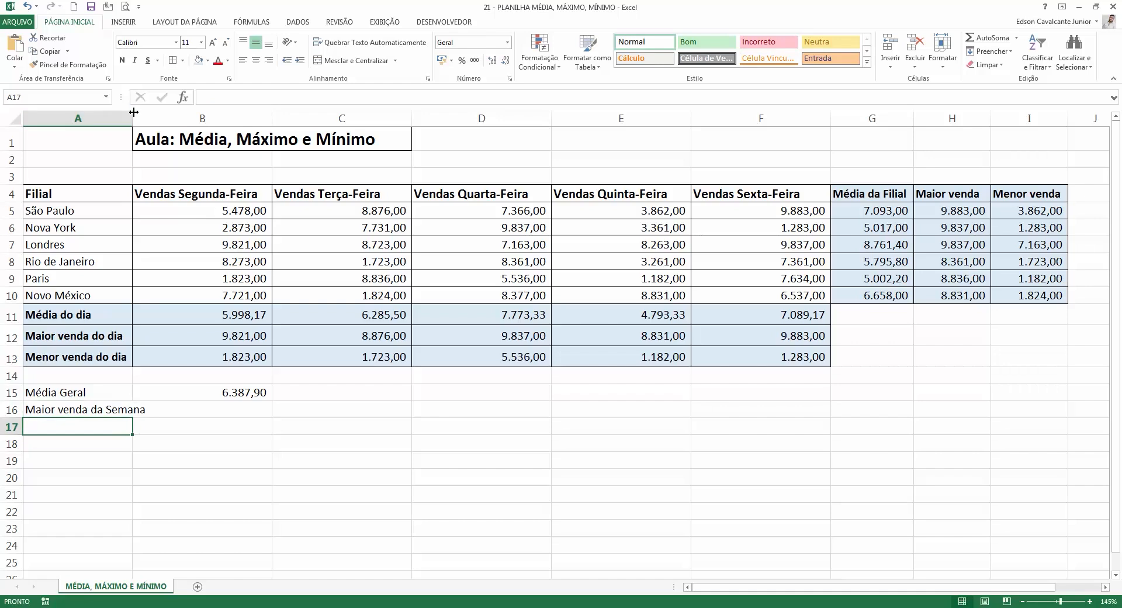
{"action": "left_click_drag", "start_coordinate": [133, 118], "coordinate": [153, 117]}
- Enter =MÁXIMO(B5:F10) in B16 to get the week's highest sale across all branches
{"action": "left_click", "coordinate": [235, 408]}
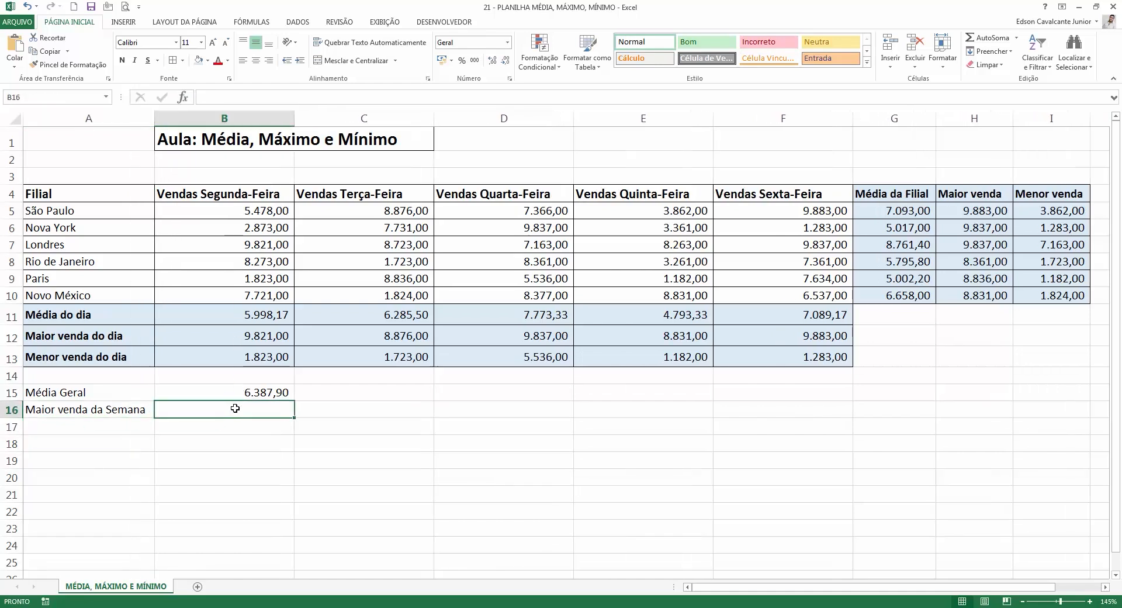
{"action": "type", "text": "=máxi"}
{"action": "key", "text": "Tab"}
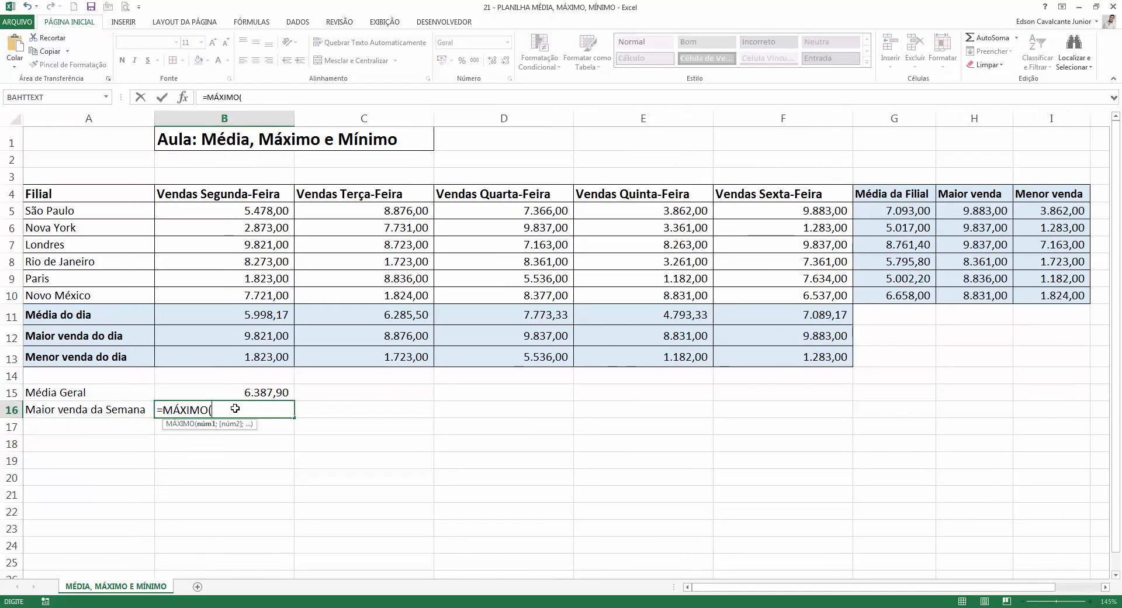
{"action": "left_click_drag", "start_coordinate": [220, 210], "coordinate": [788, 292]}
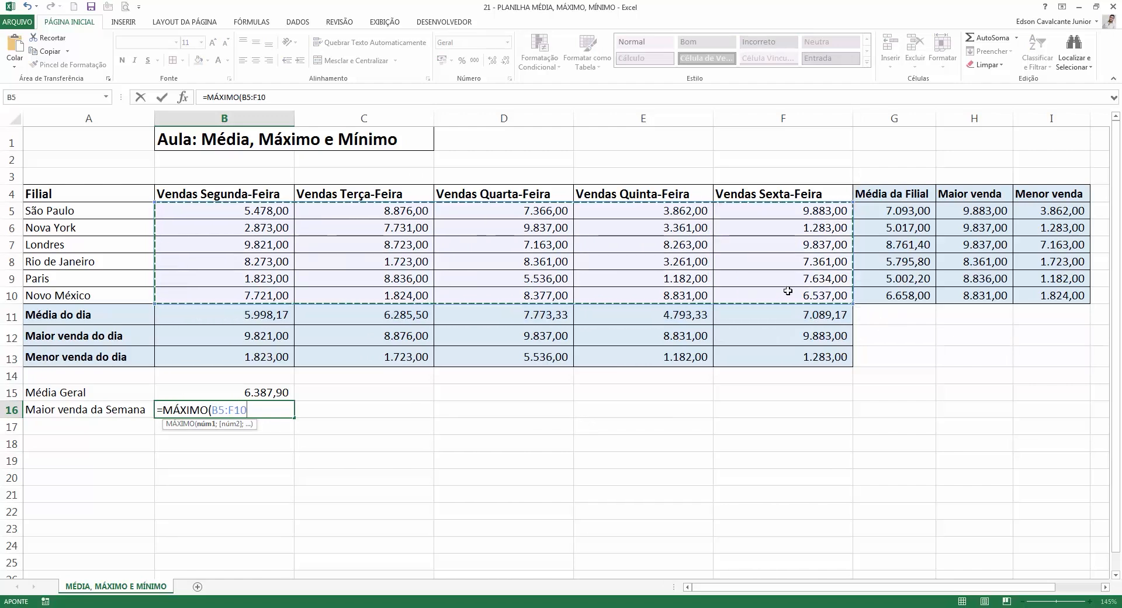
{"action": "key", "text": "Return"}
{"action": "left_click", "coordinate": [287, 410]}
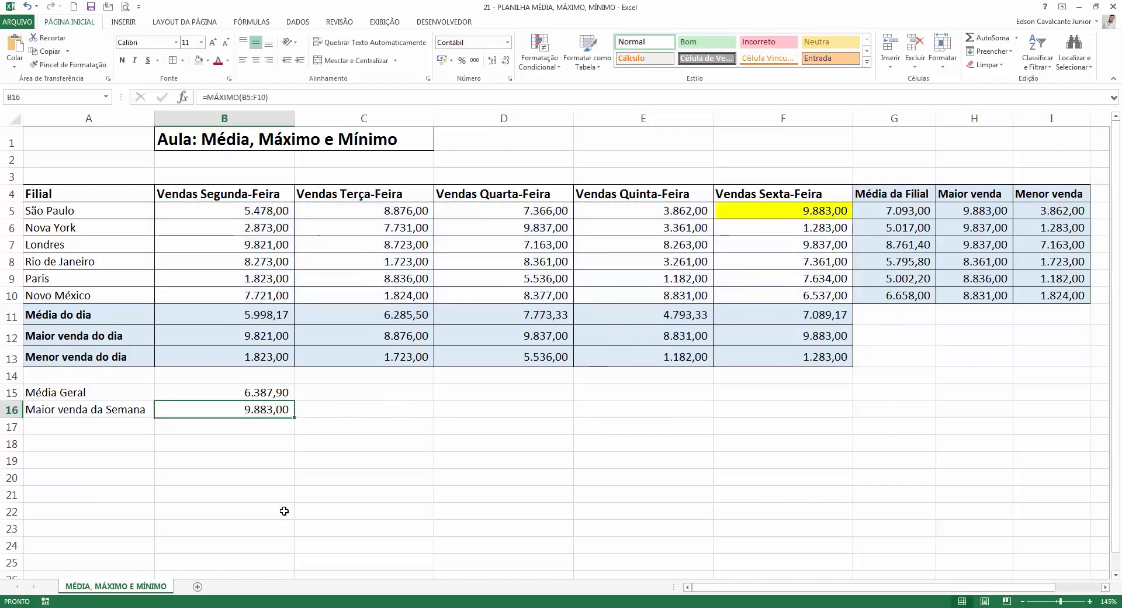
- Enter the label "Menor venda da Semana" in A17 below the highest-sale label
{"action": "left_click", "coordinate": [109, 428]}
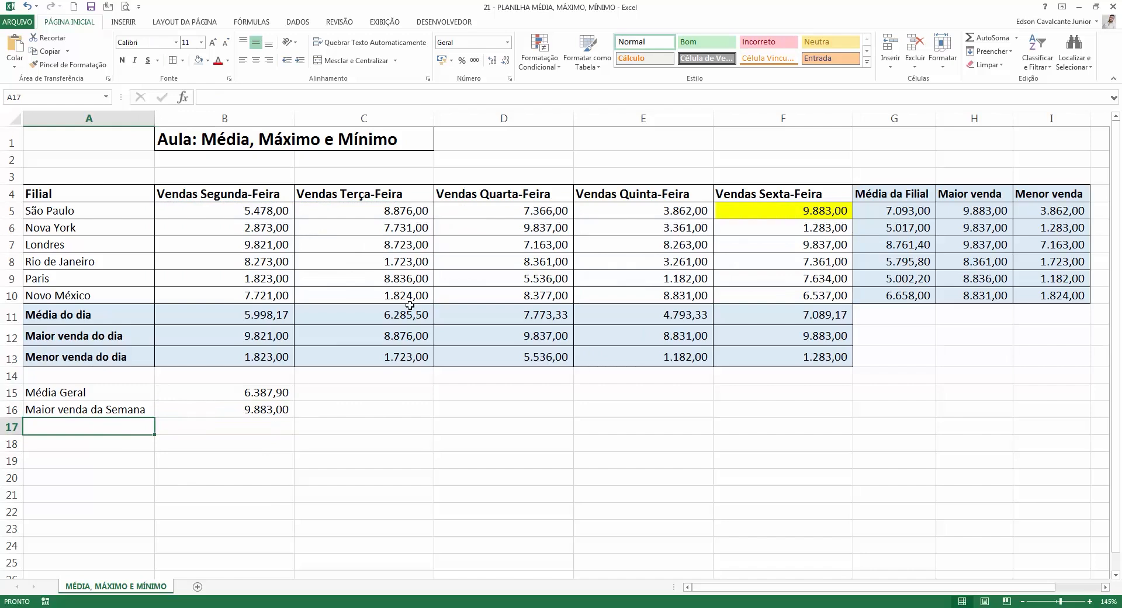
{"action": "type", "text": "Menor ven"}
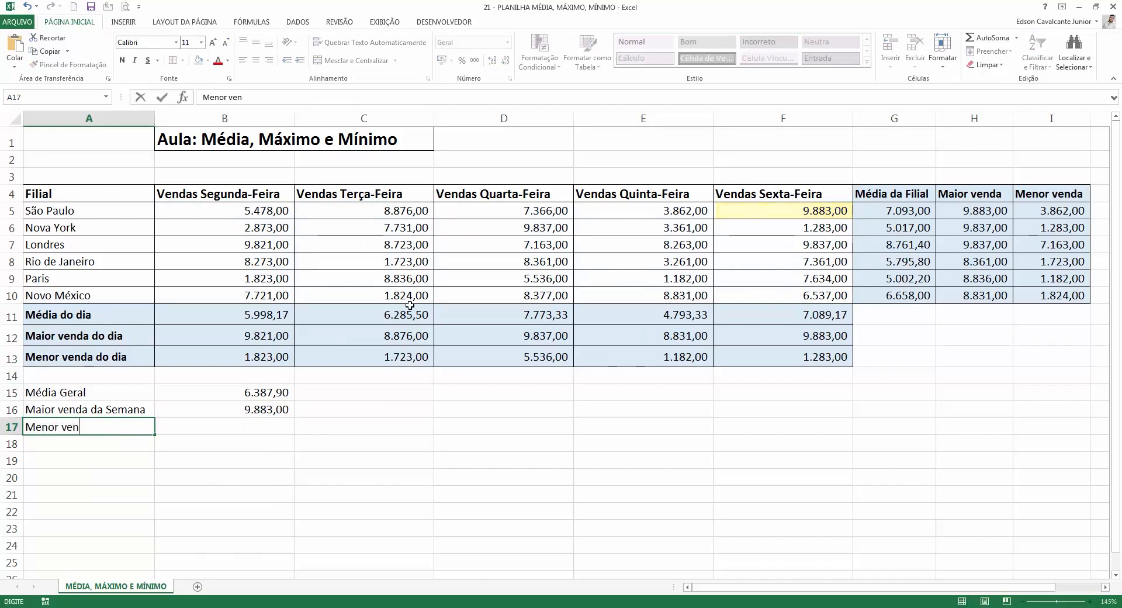
{"action": "type", "text": "da da Semana"}
{"action": "key", "text": "Tab"}
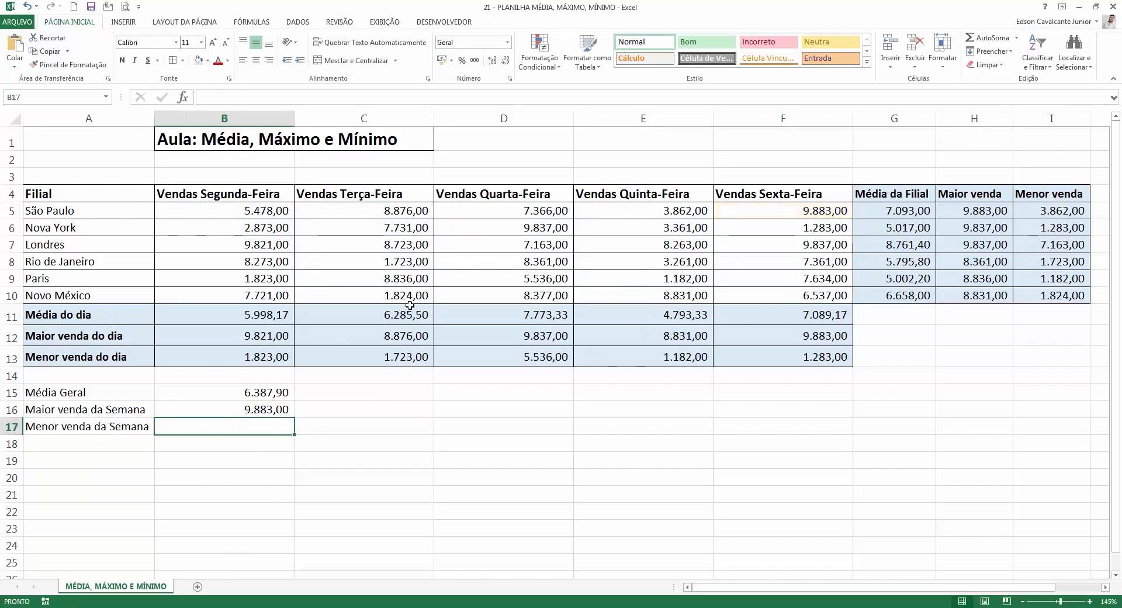
- Enter =MÍNIMO(B5:F10) in B17 for the week's lowest sale and review the formulas in B16 and B17
{"action": "type", "text": "=mí"}
{"action": "key", "text": "Tab"}
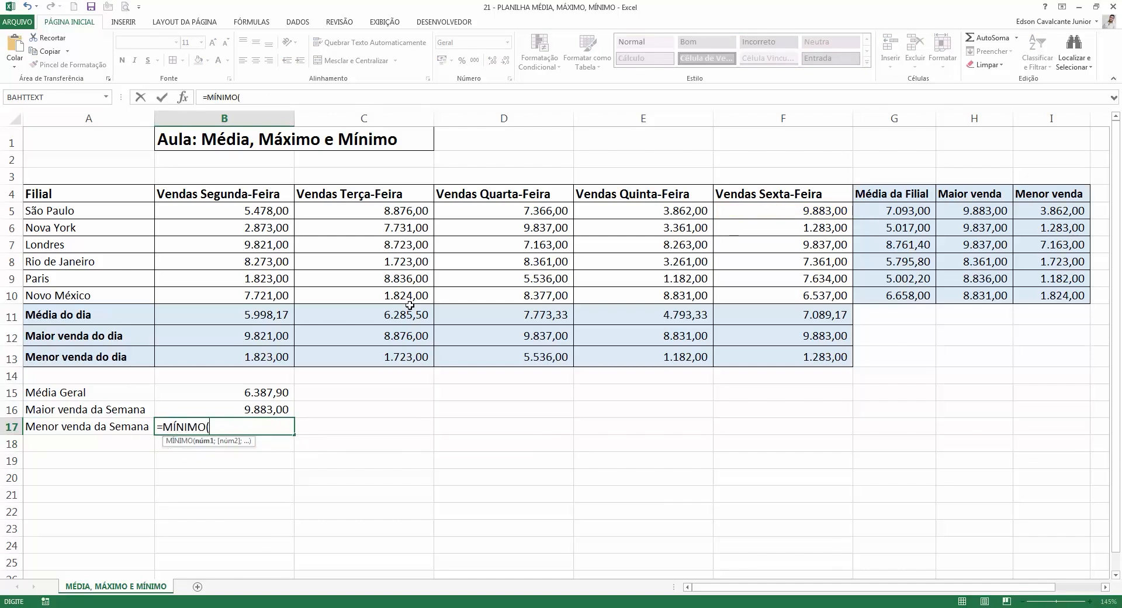
{"action": "left_click_drag", "start_coordinate": [249, 210], "coordinate": [781, 292]}
{"action": "type", "text": ")"}
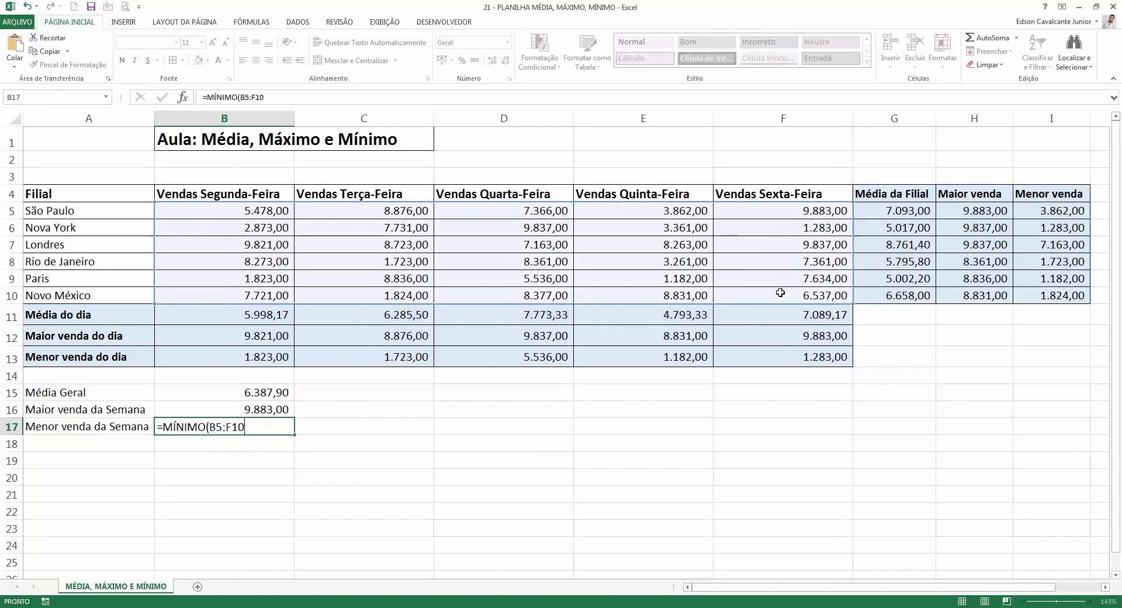
{"action": "key", "text": "Return"}
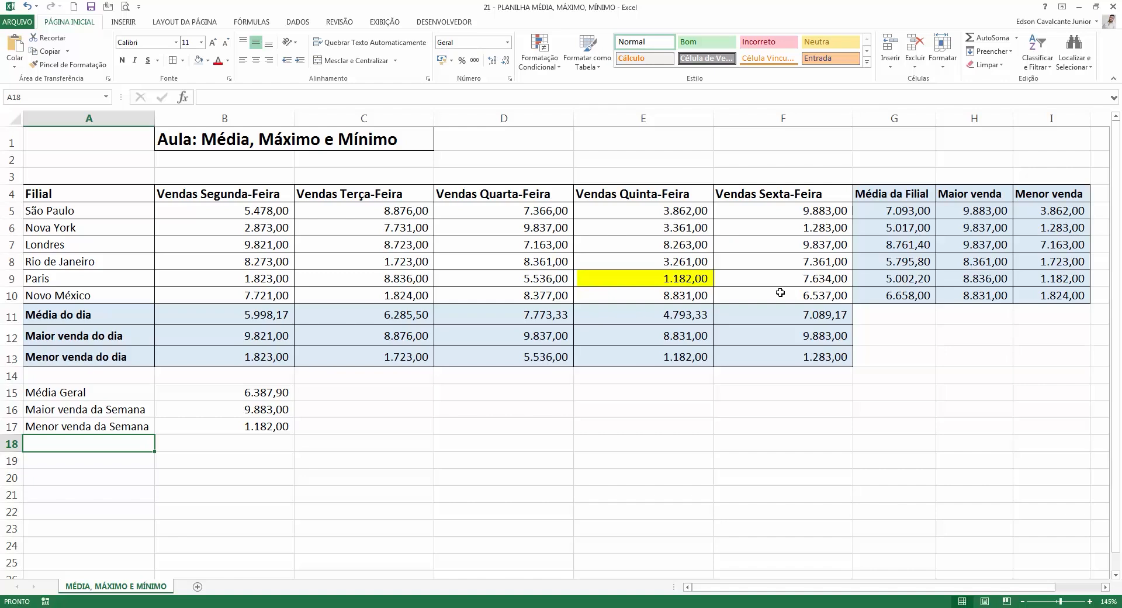
{"action": "key", "text": "Right"}
{"action": "key", "text": "Up"}
{"action": "key", "text": "Up"}
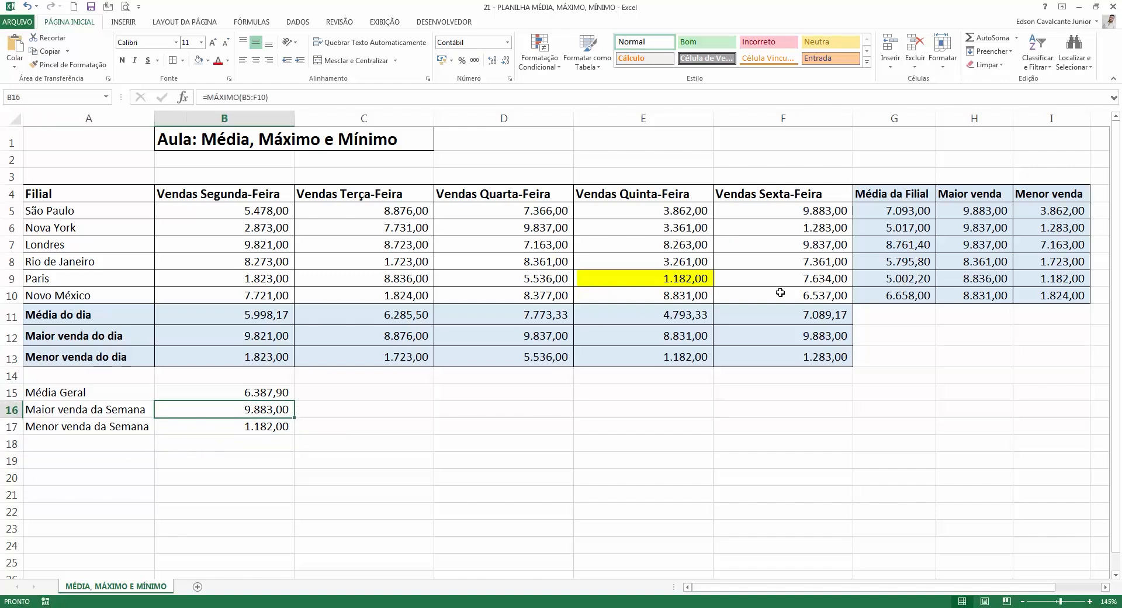
{"action": "key", "text": "Down"}
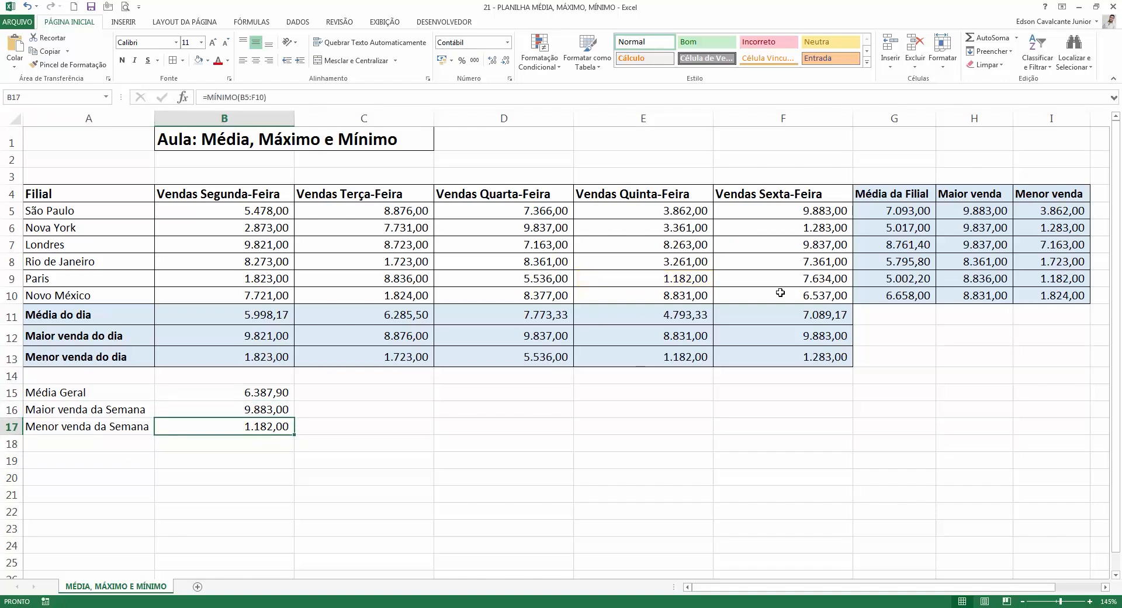